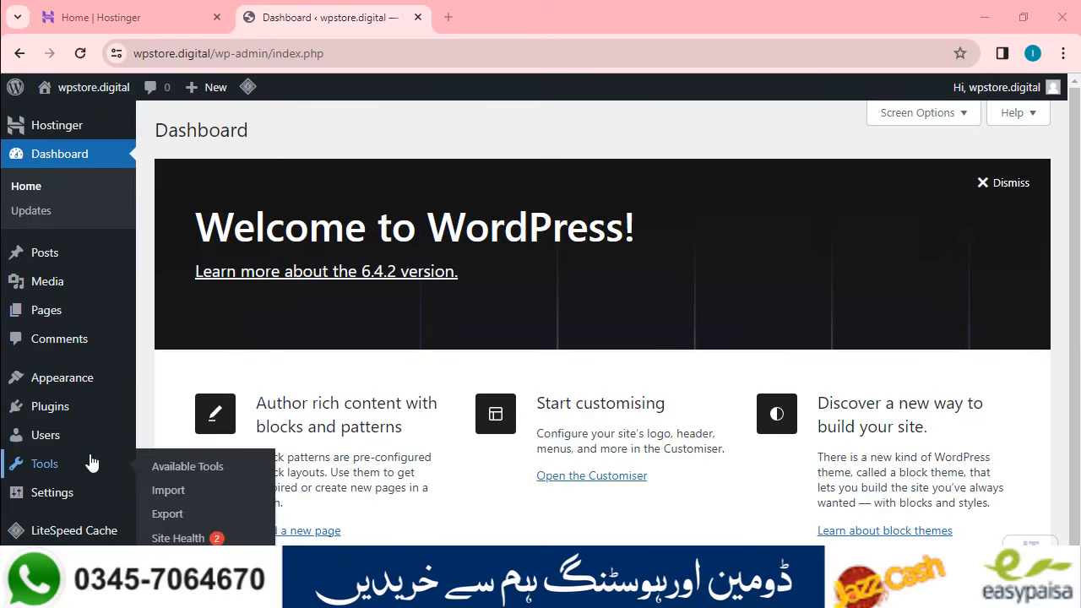
Step: Open the live wpstore.digital site in a new tab and scroll through it
mouse_move(97, 88)
right_click(61, 118)
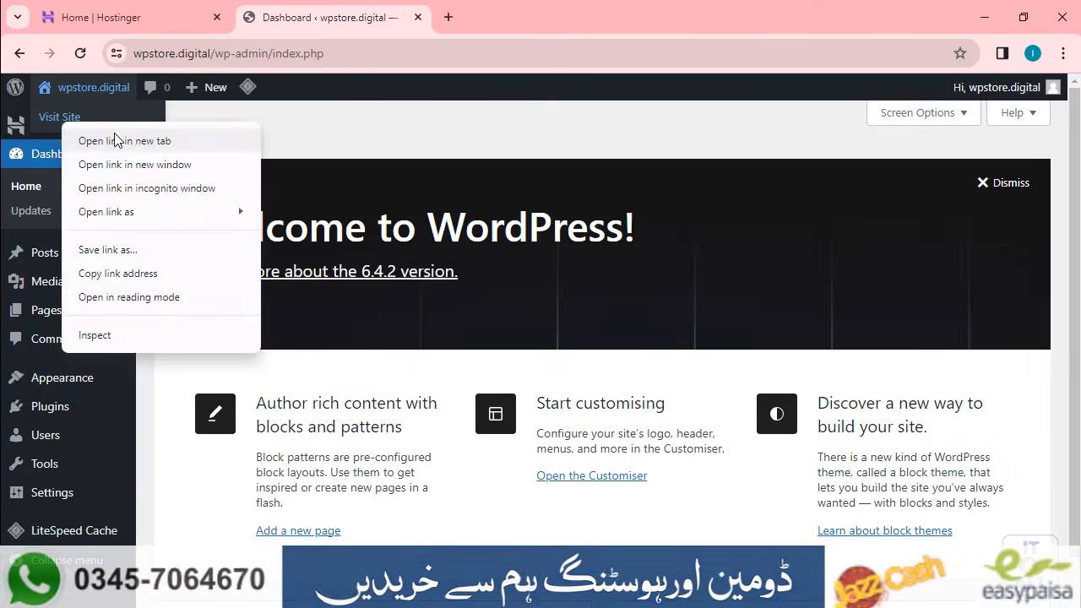
click(124, 141)
click(582, 10)
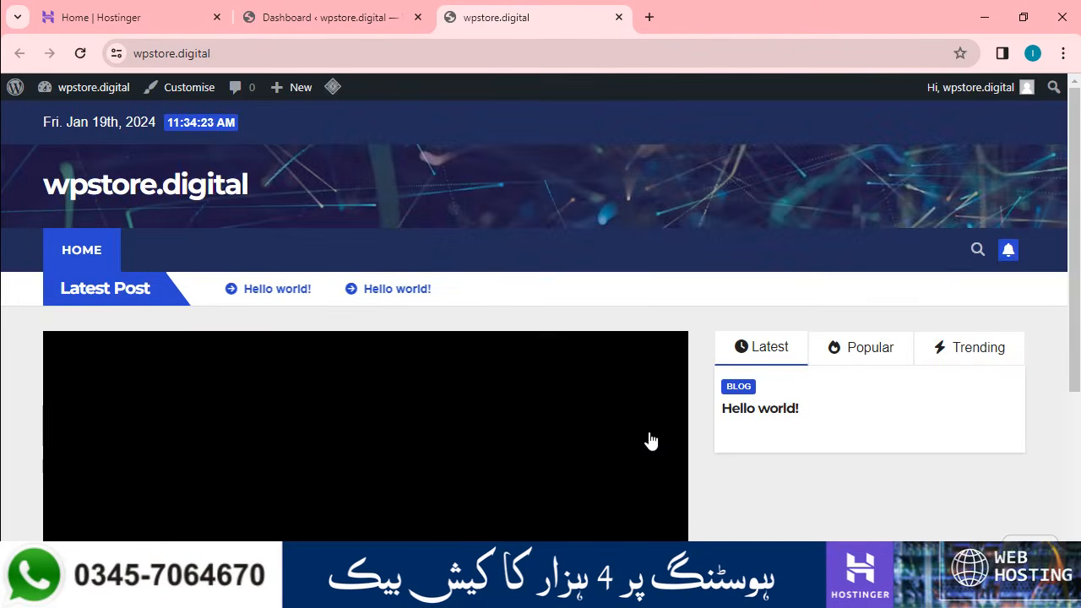
scroll(657, 469, down, 10)
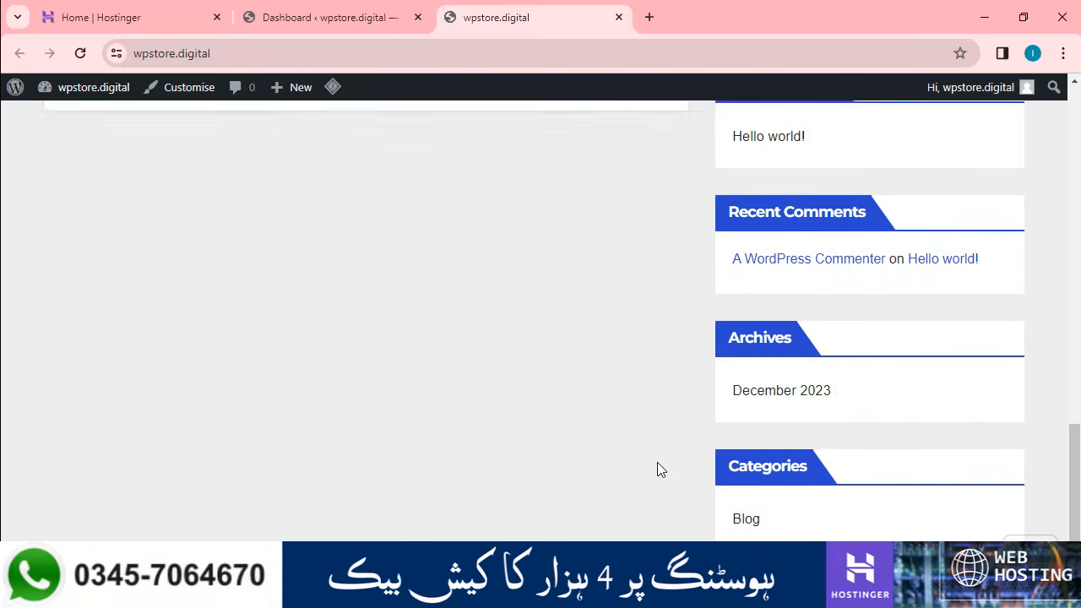
scroll(658, 466, up, 8)
scroll(658, 466, up, 3)
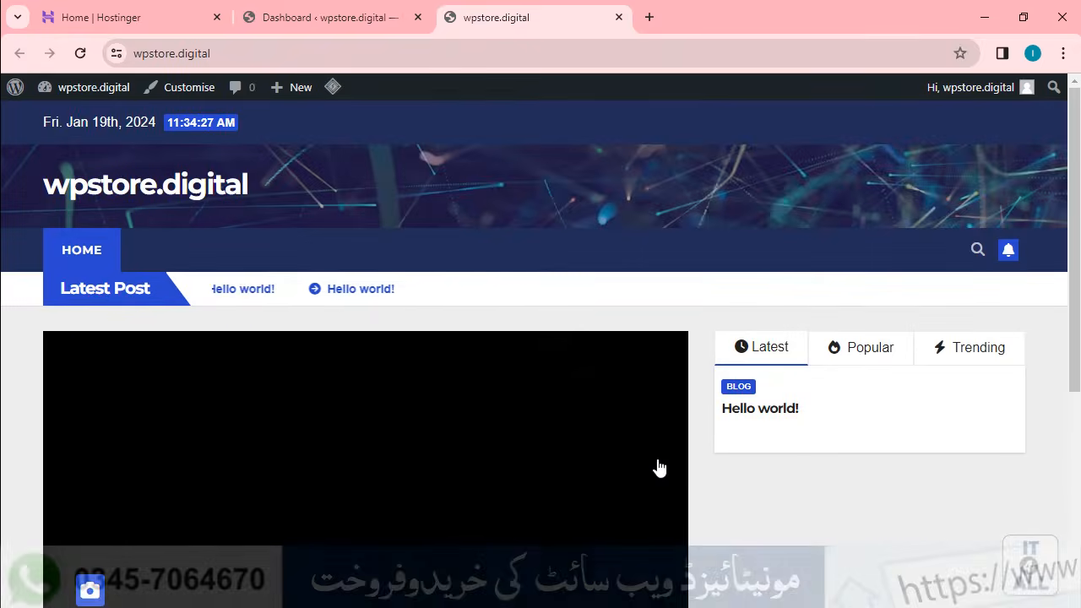
Step: Return to the WordPress Dashboard, then start a fresh blank browser tab
click(360, 7)
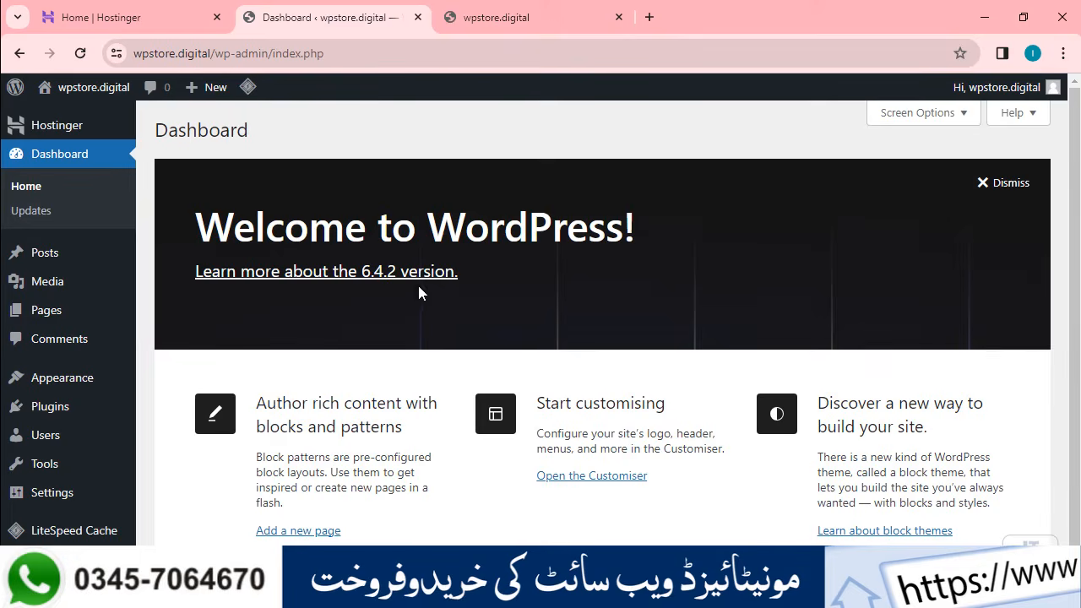
click(582, 17)
click(648, 17)
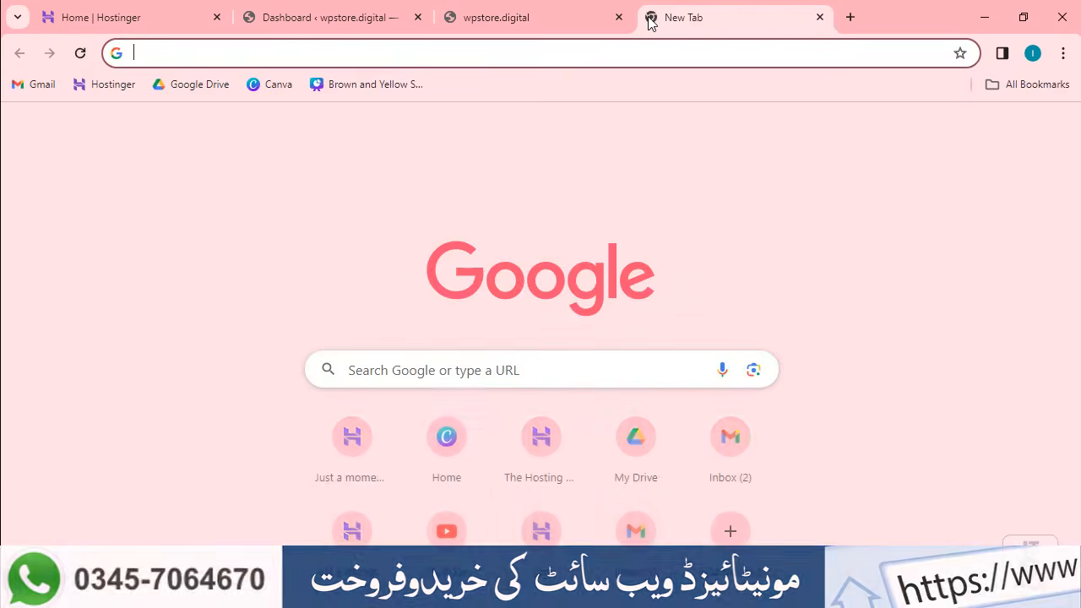
Step: Load it4all.pk and browse its Get FREE Elementor Pro and GeneratePress Premium offer page
text(it4all)
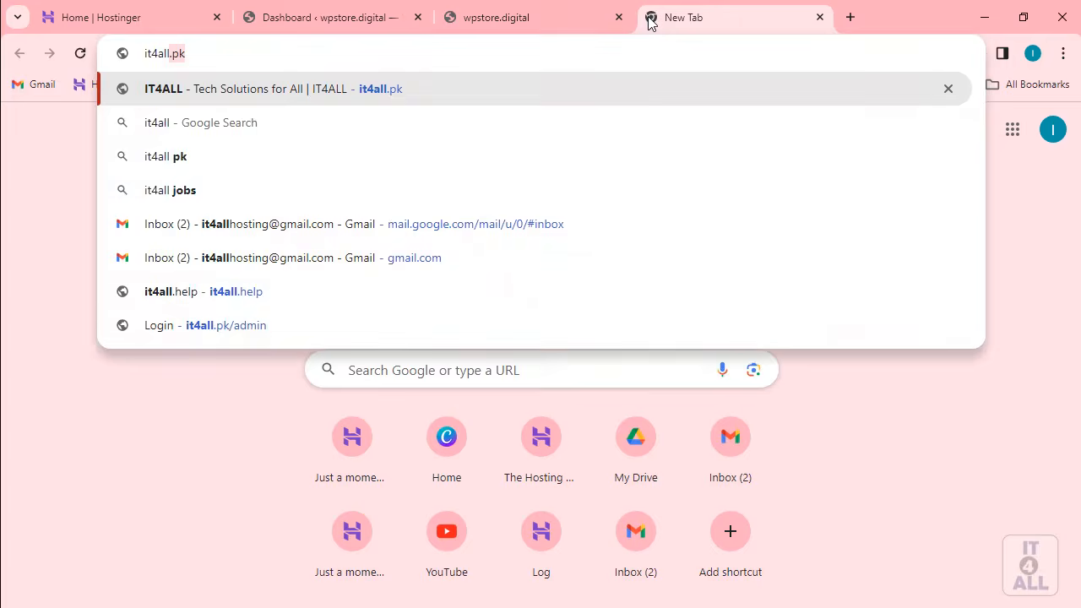
key(Return)
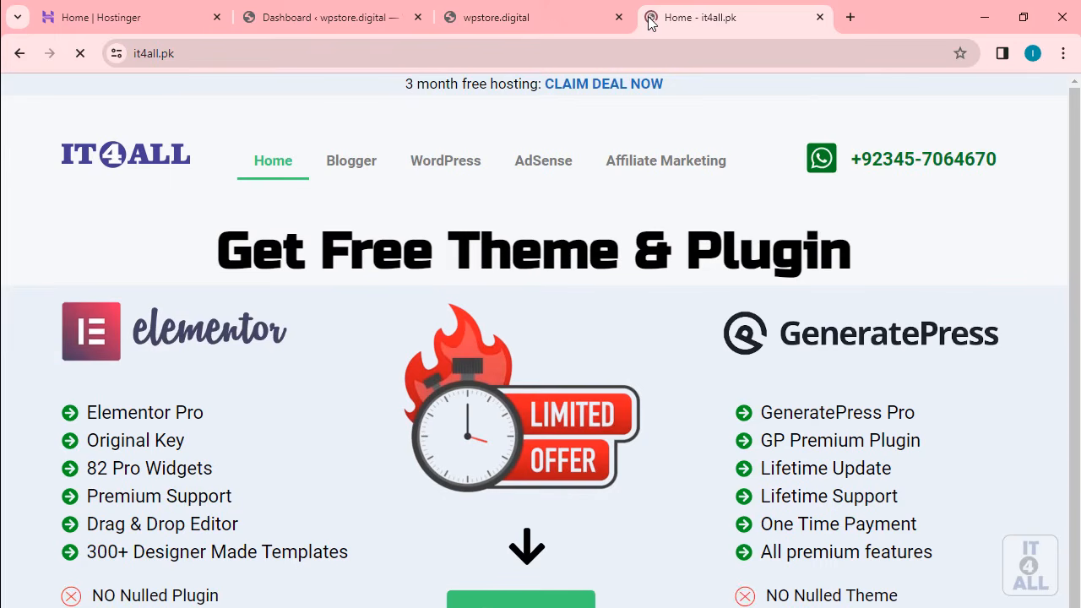
scroll(651, 109, down, 3)
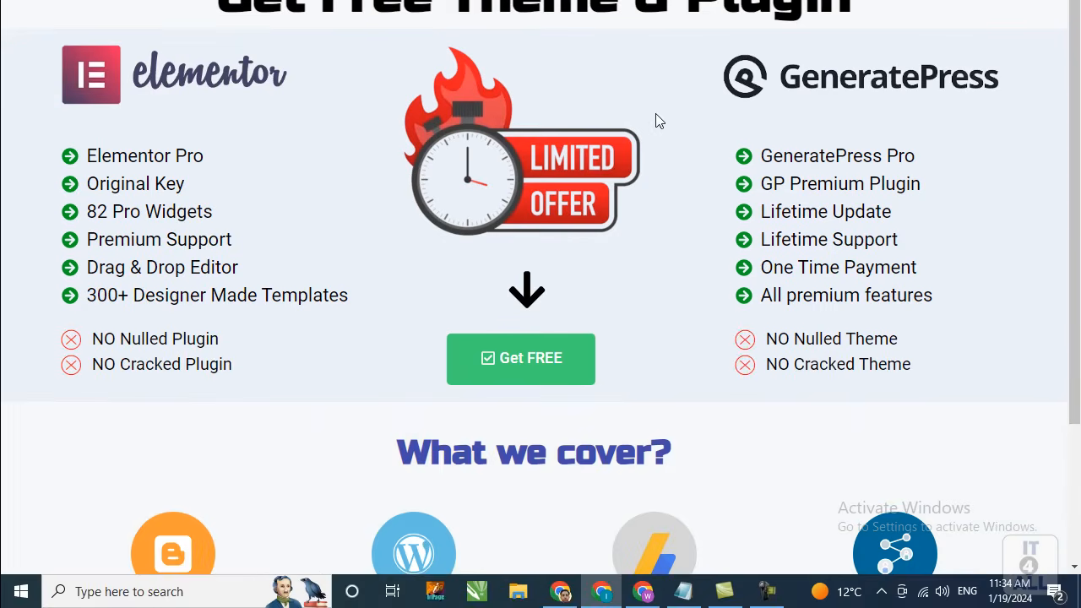
scroll(681, 178, up, 2)
click(528, 596)
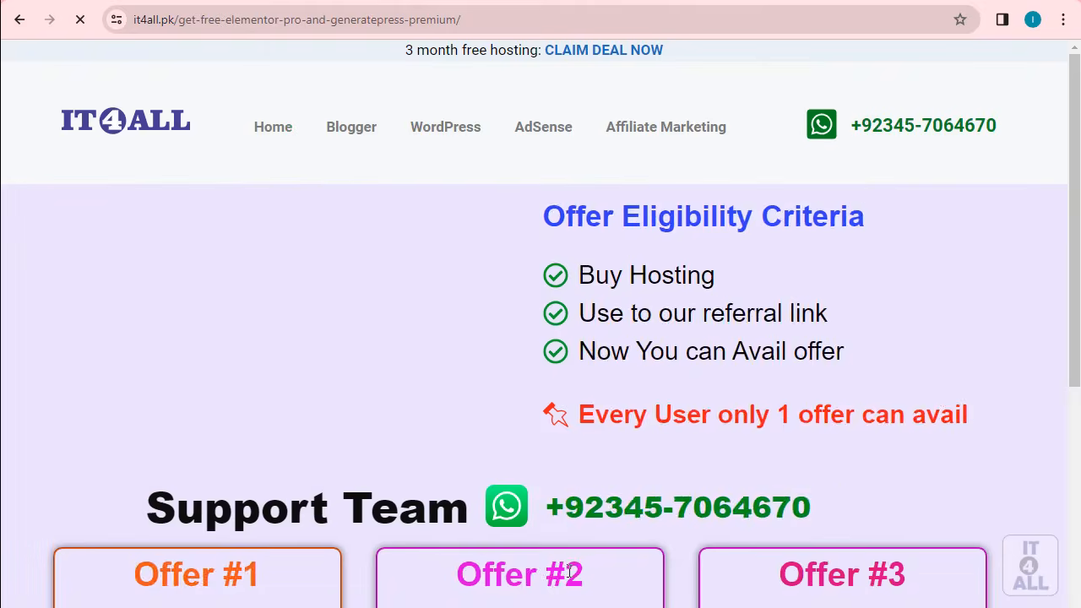
scroll(592, 368, down, 7)
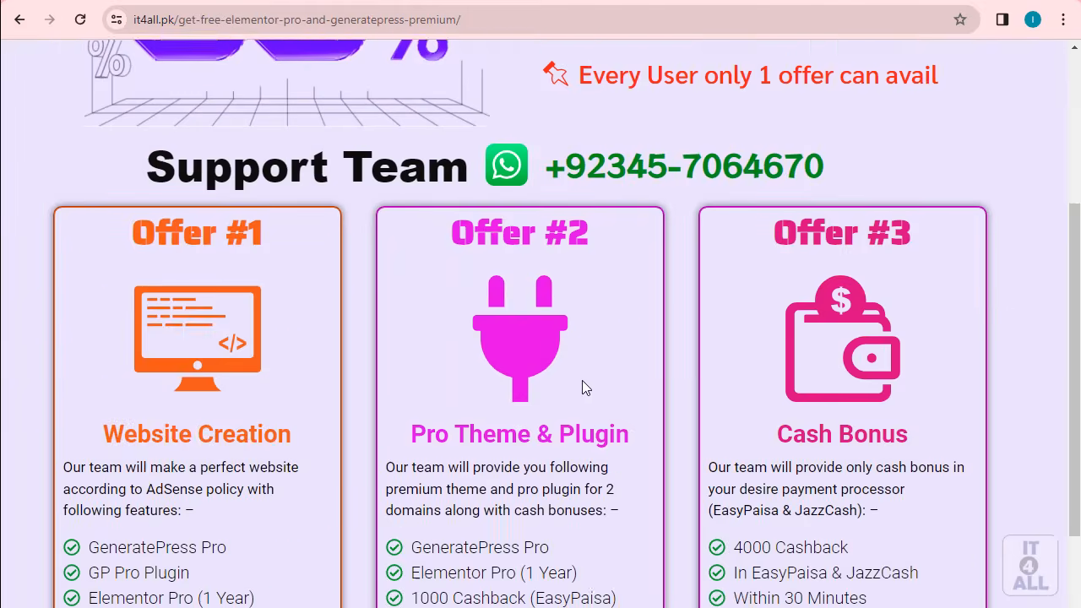
scroll(584, 387, up, 7)
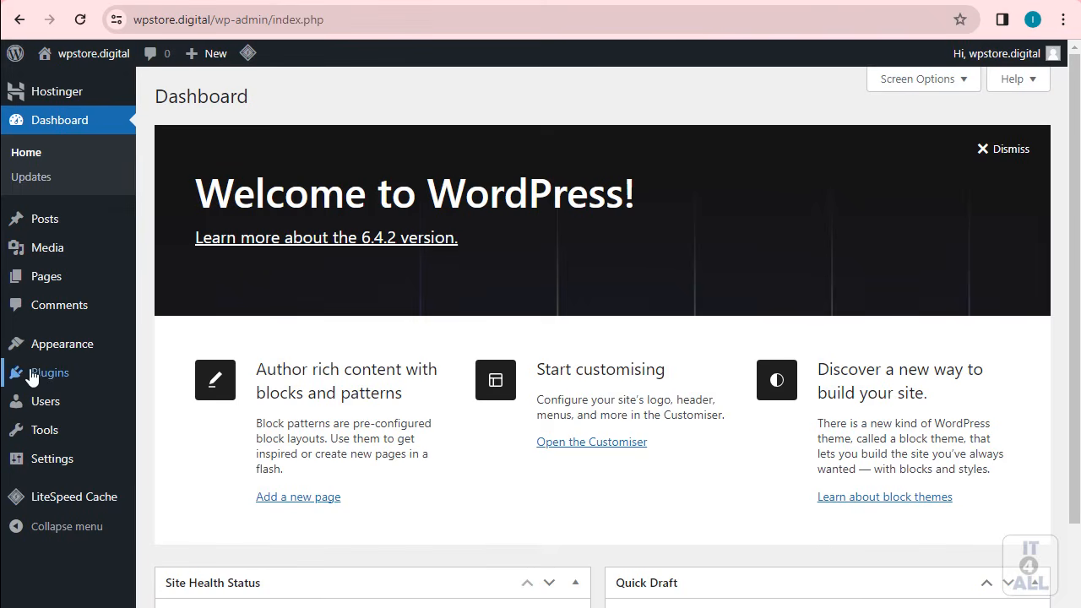
Step: Go to Plugins and open the Add New Plugin page
mouse_move(51, 380)
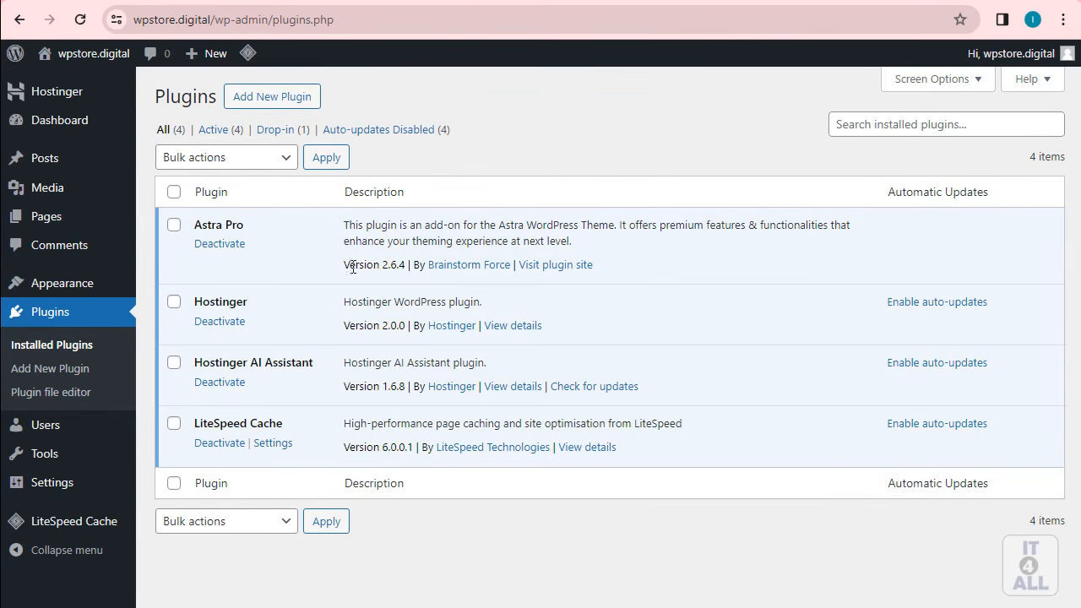
click(291, 100)
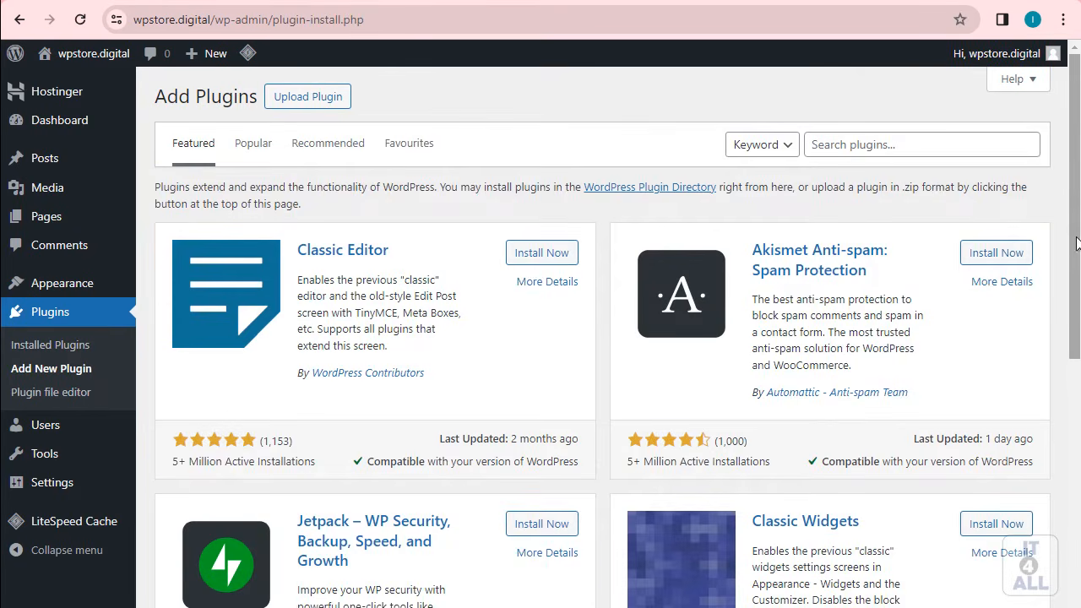
Step: Search plugins for 'elementor', then install and activate Elementor Website Builder
scroll(1013, 338, down, 5)
scroll(614, 254, up, 5)
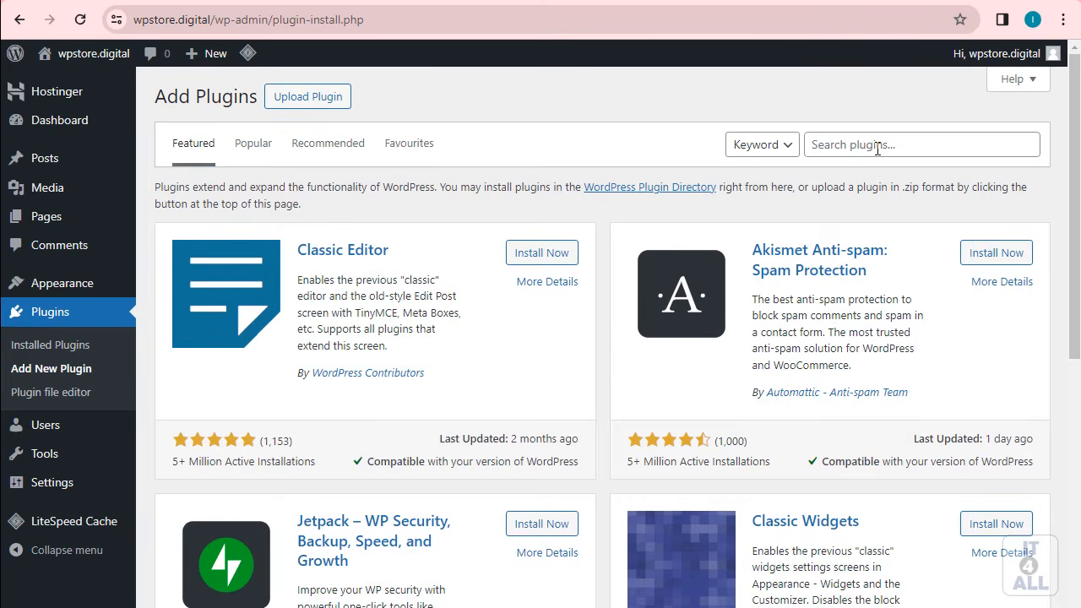
click(851, 144)
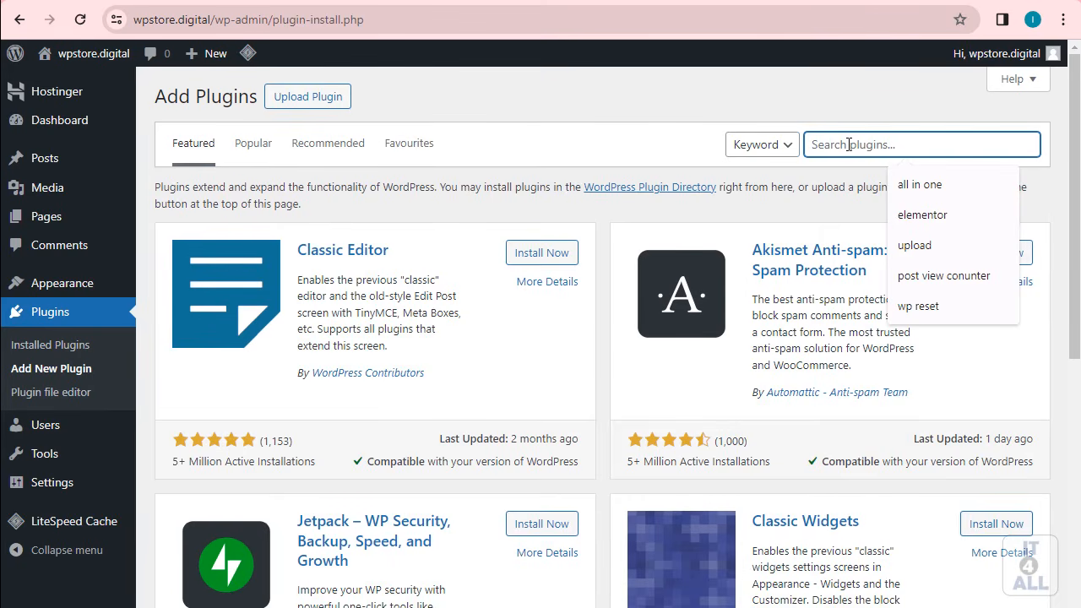
text(elemen)
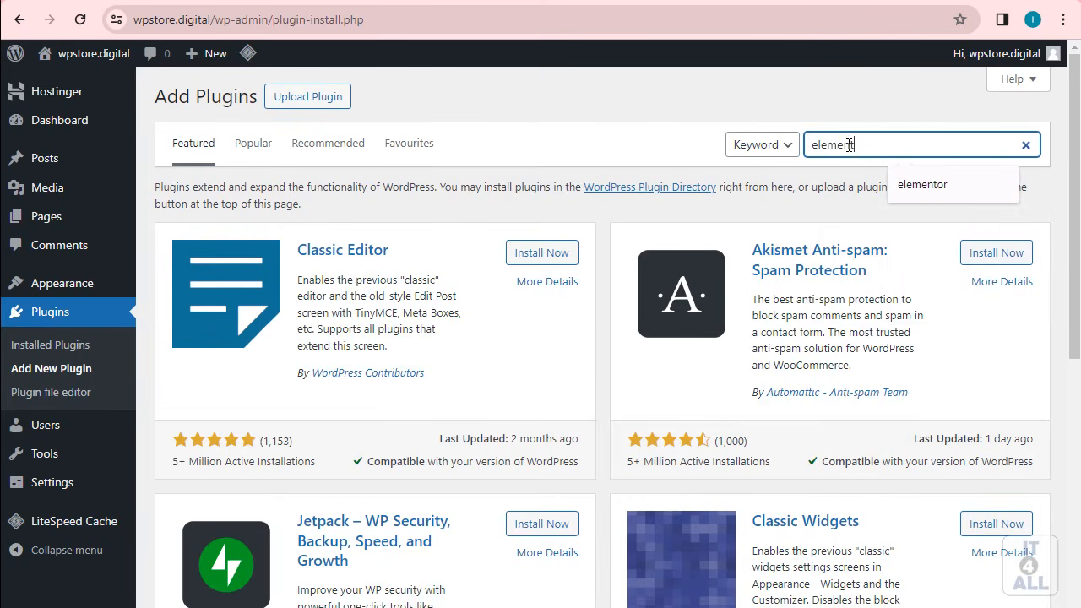
text(tor)
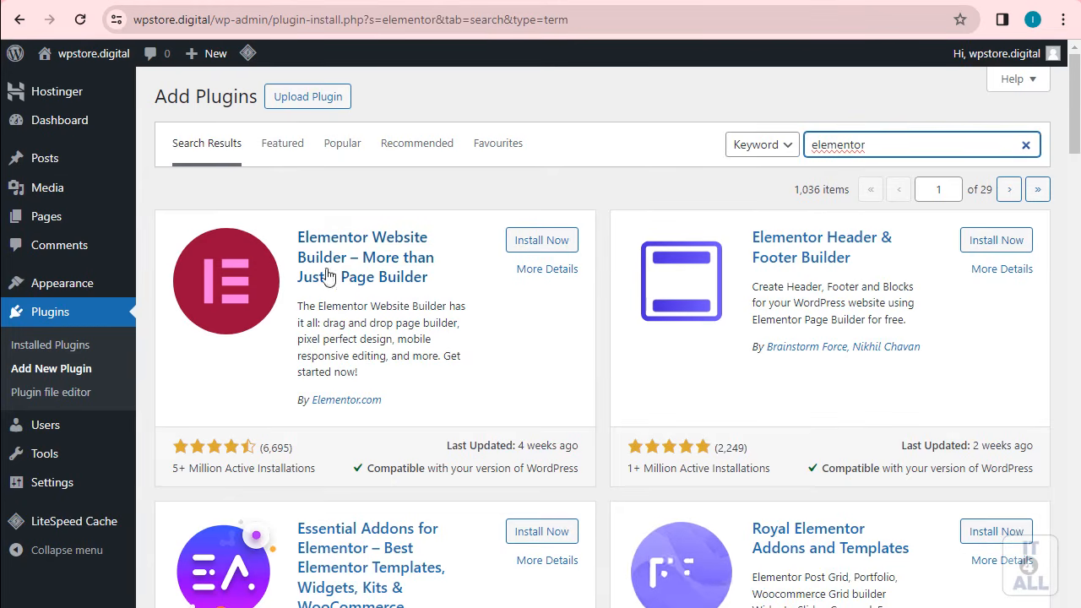
click(541, 242)
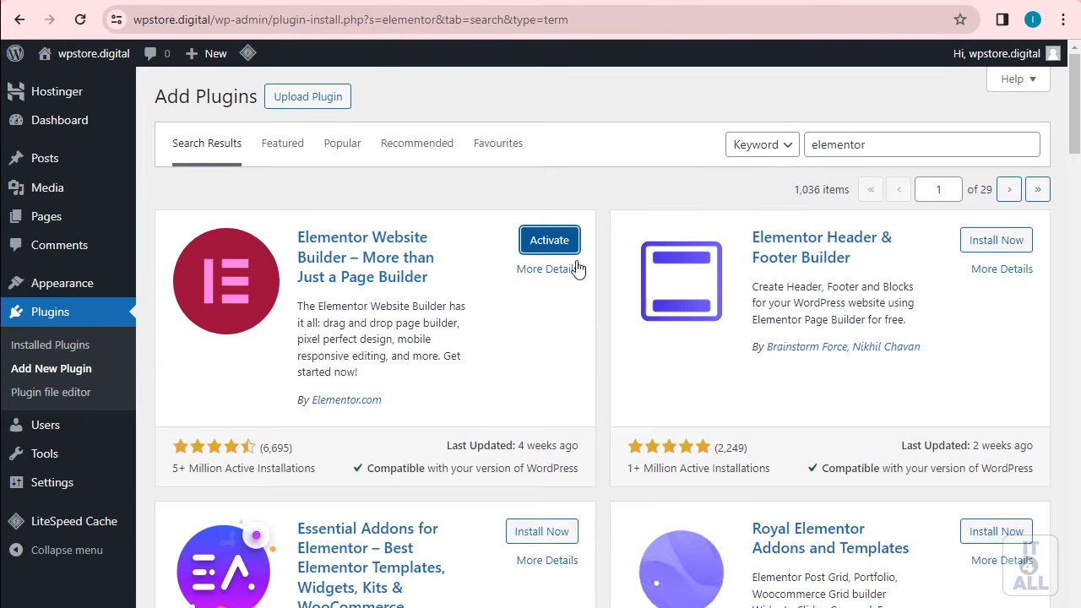
click(547, 242)
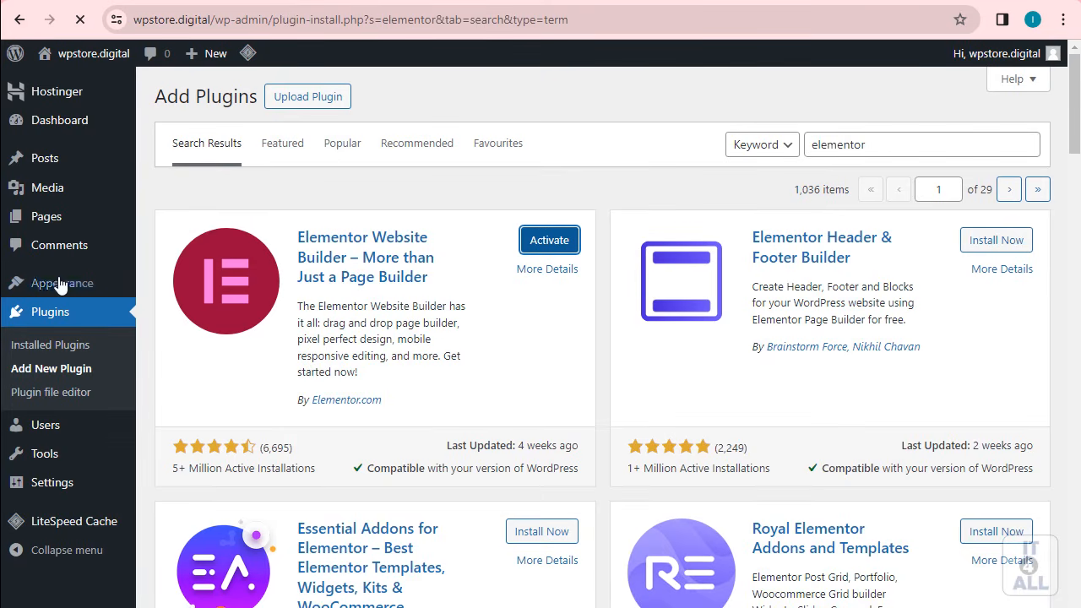
mouse_move(49, 288)
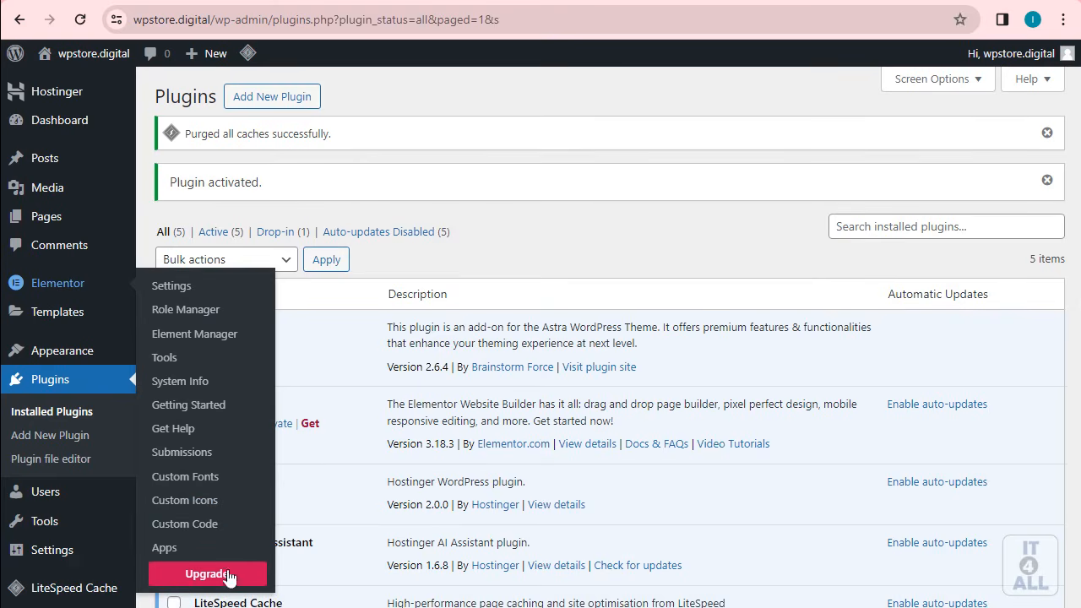
Step: Follow Elementor's Upgrade link in the admin sidebar to the Elementor Pro pricing page
click(197, 578)
click(169, 285)
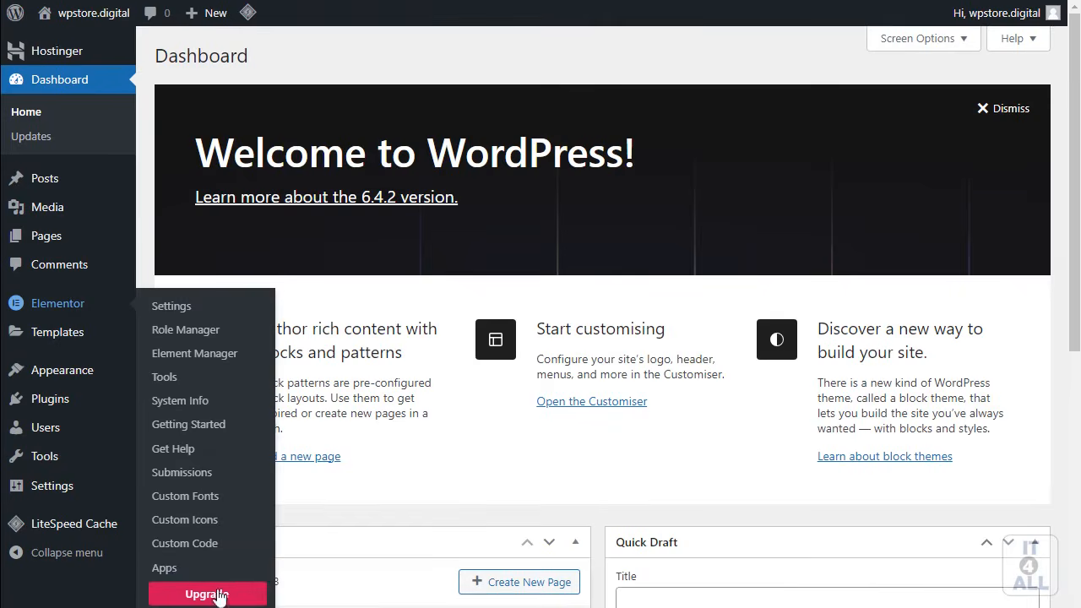
click(219, 594)
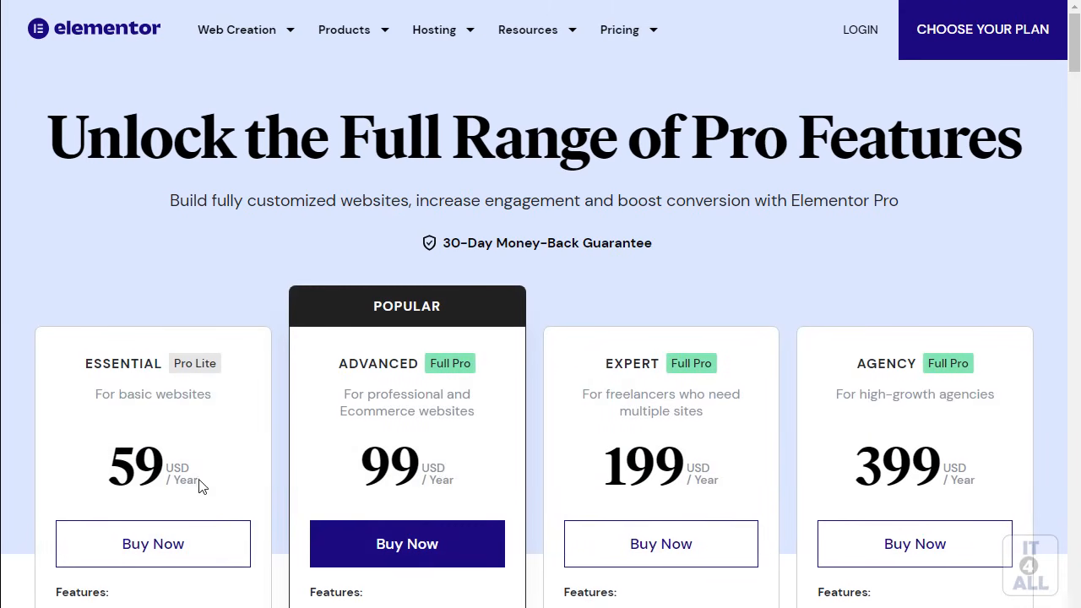
Step: Highlight the Essential 59, Advanced 99, Expert 199 and Agency 399 USD prices, then return to wpstore.digital
double_click(135, 466)
double_click(388, 466)
drag(560, 478, 686, 479)
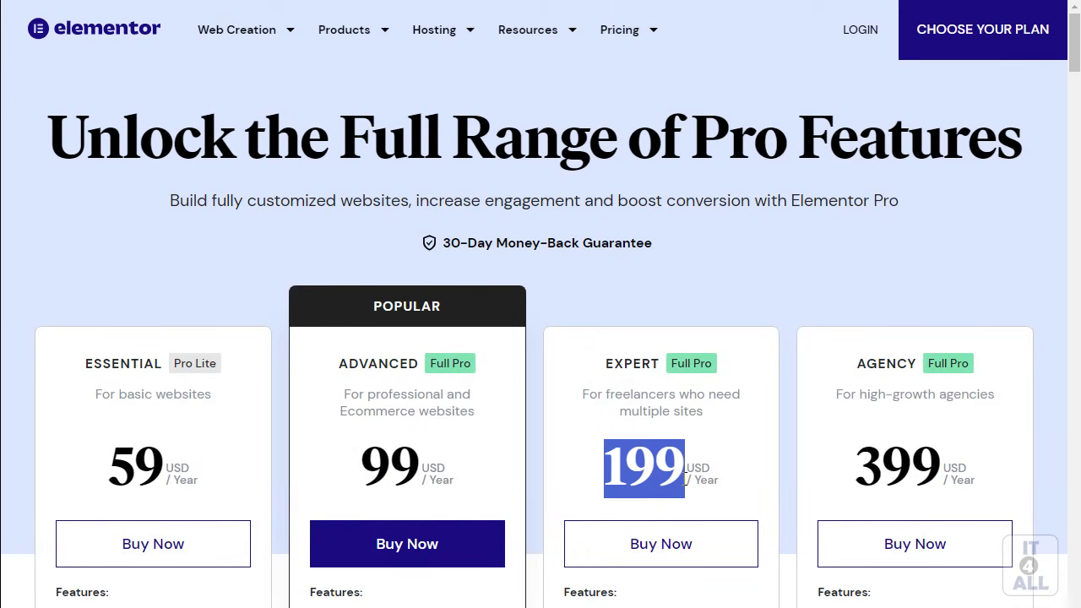
drag(854, 366, 985, 360)
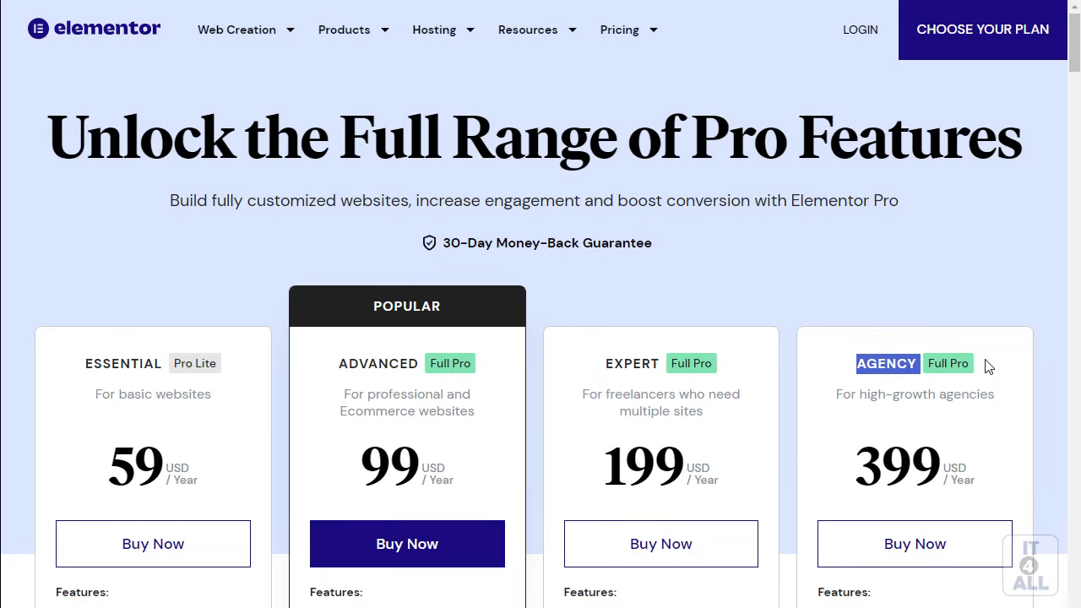
drag(867, 474, 944, 479)
click(944, 477)
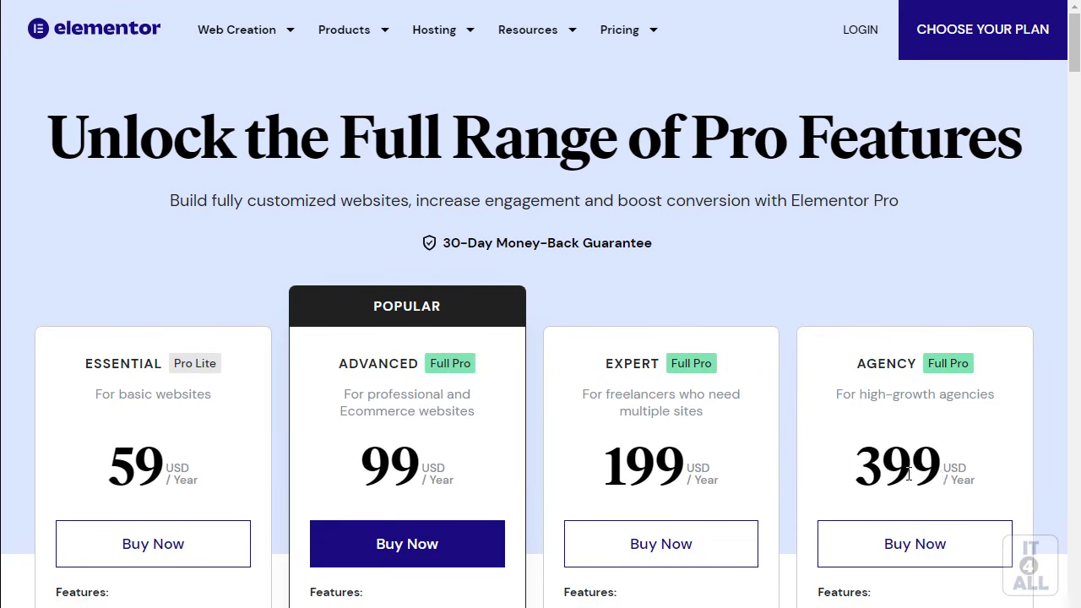
drag(849, 479, 958, 478)
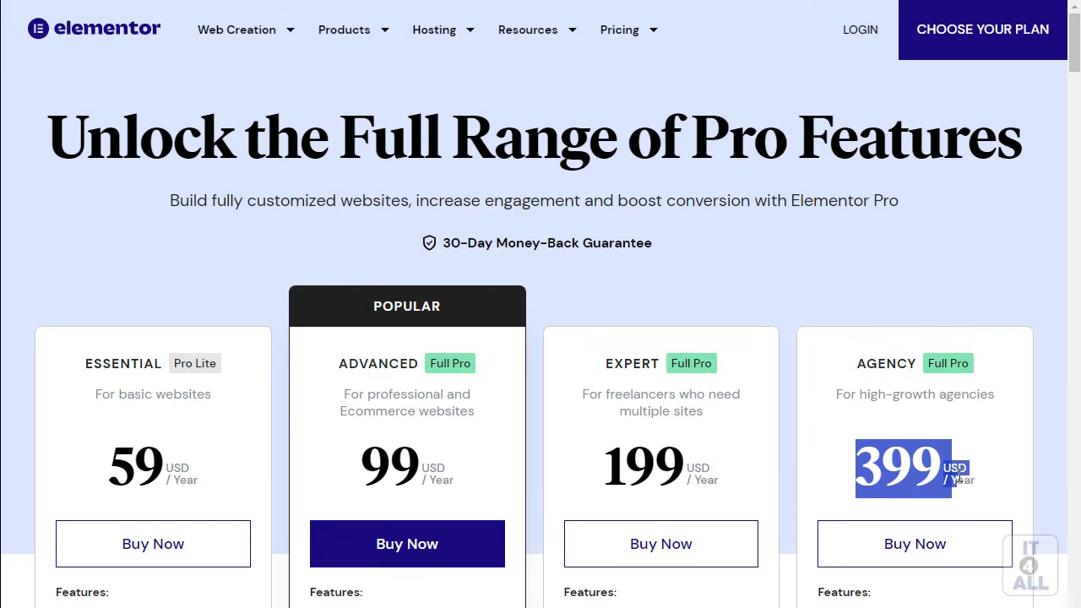
drag(851, 475, 945, 469)
click(945, 469)
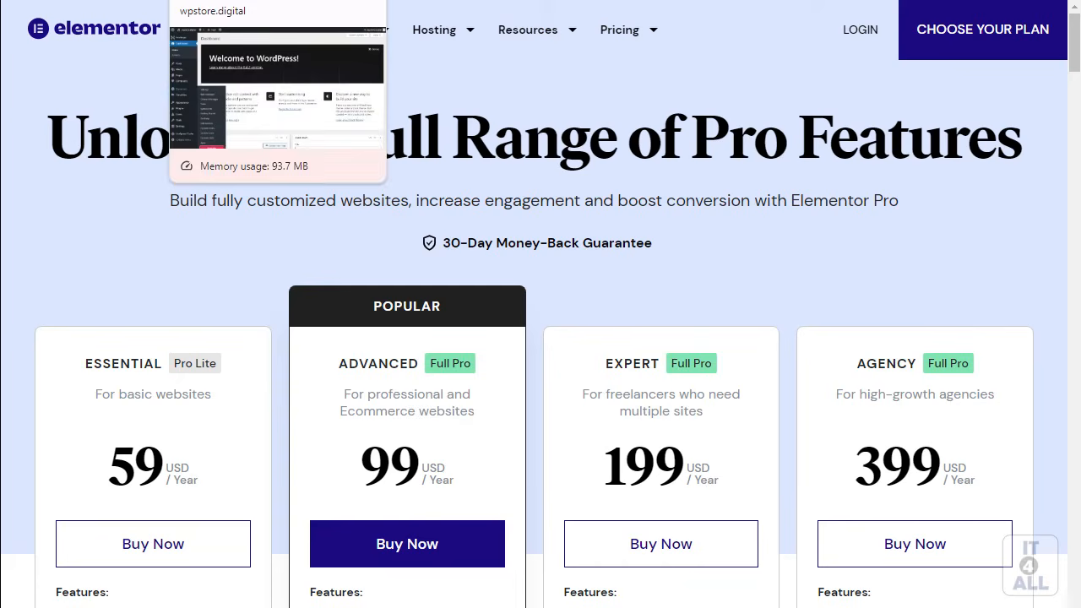
click(253, 1)
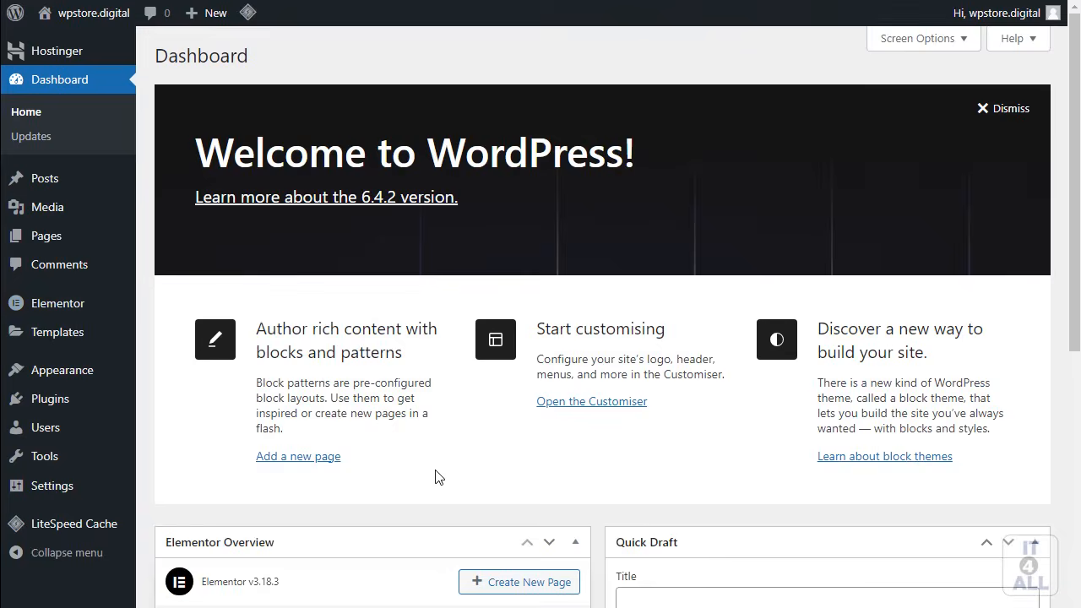
Step: Switch to Hostinger hPanel and highlight the hosting plan's 20 websites count
click(93, 1)
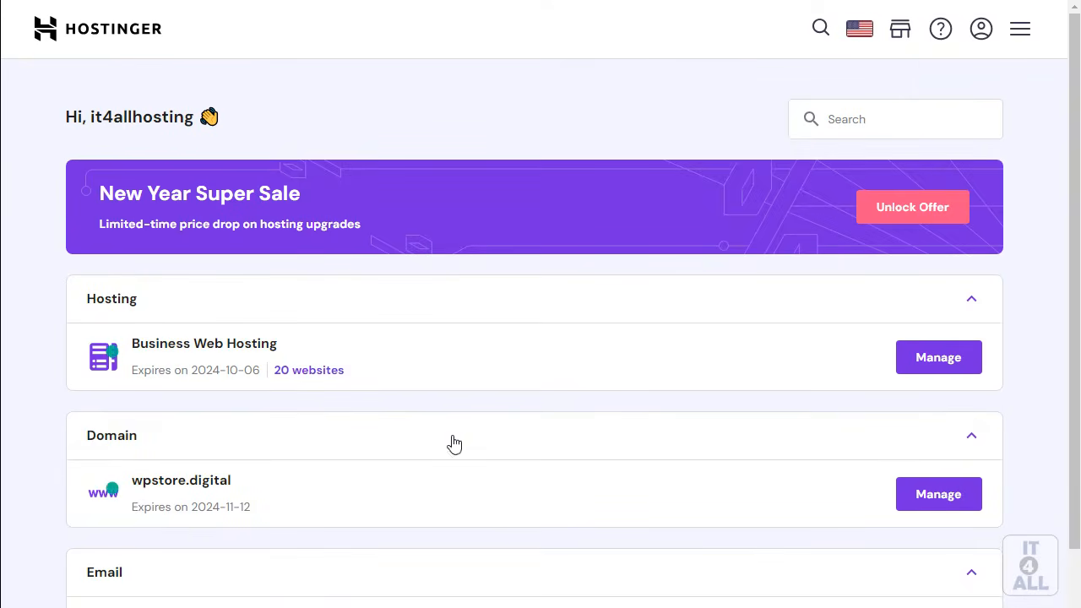
drag(334, 381, 276, 384)
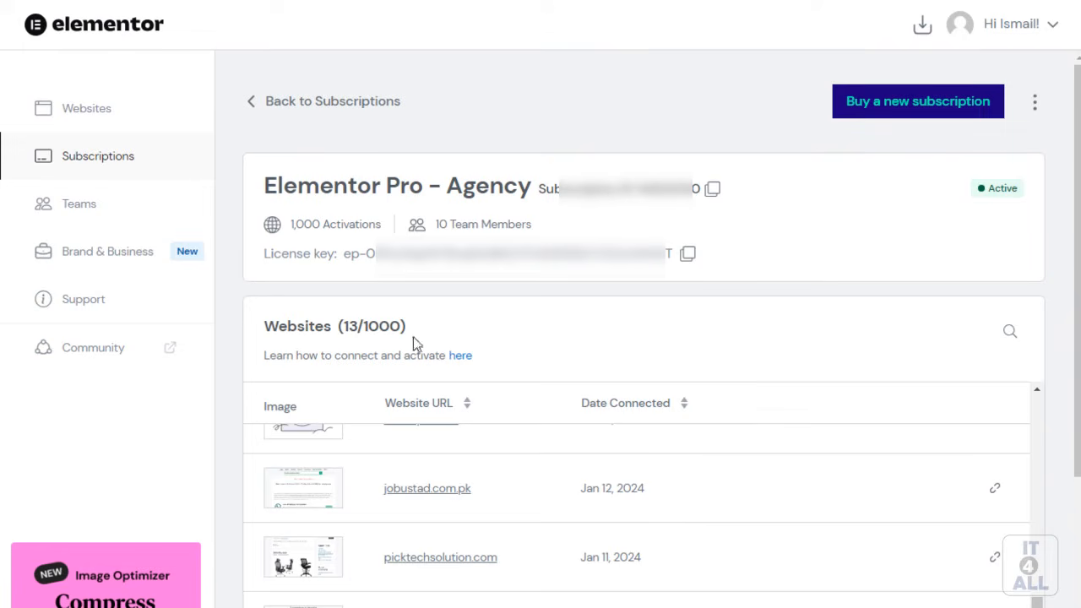
Step: Highlight the Agency subscription's 13/1000 connected websites count
mouse_move(339, 325)
mouse_down()
mouse_move(403, 325)
mouse_move(356, 325)
mouse_up()
click(355, 325)
double_click(356, 325)
click(357, 325)
Step: Highlight the 10 Team Members allowance, then download the Elementor Pro Agency plugin file
drag(433, 224, 533, 232)
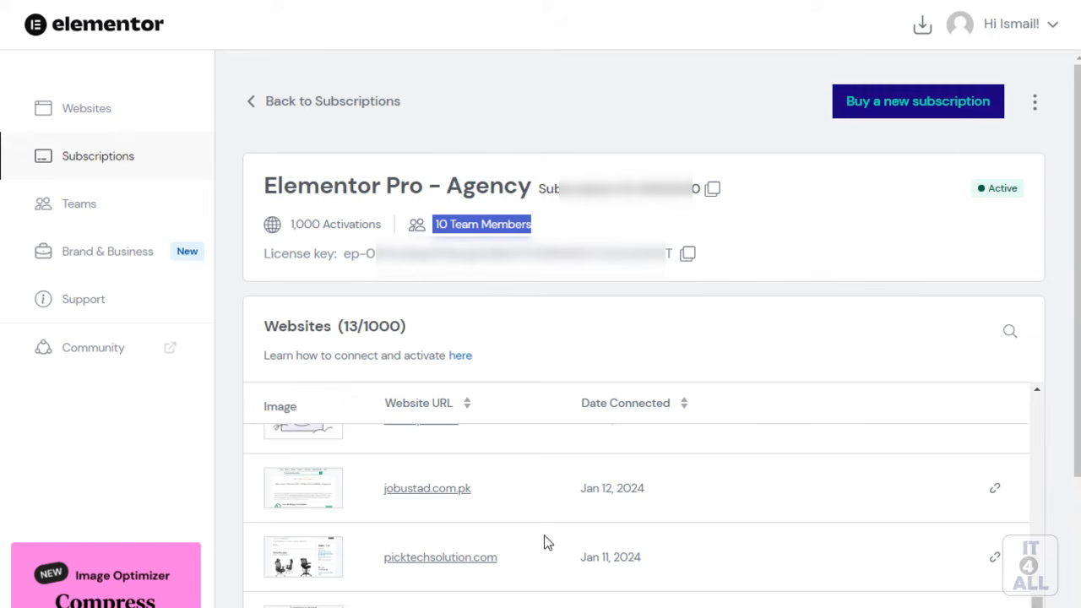
click(475, 225)
drag(432, 225, 535, 229)
click(499, 222)
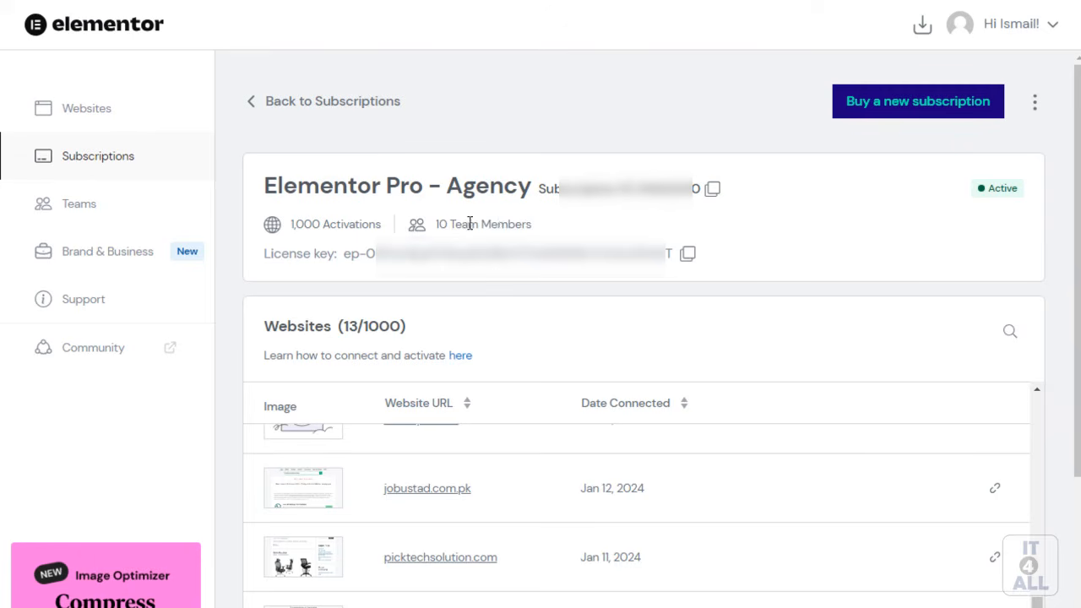
drag(432, 225, 559, 227)
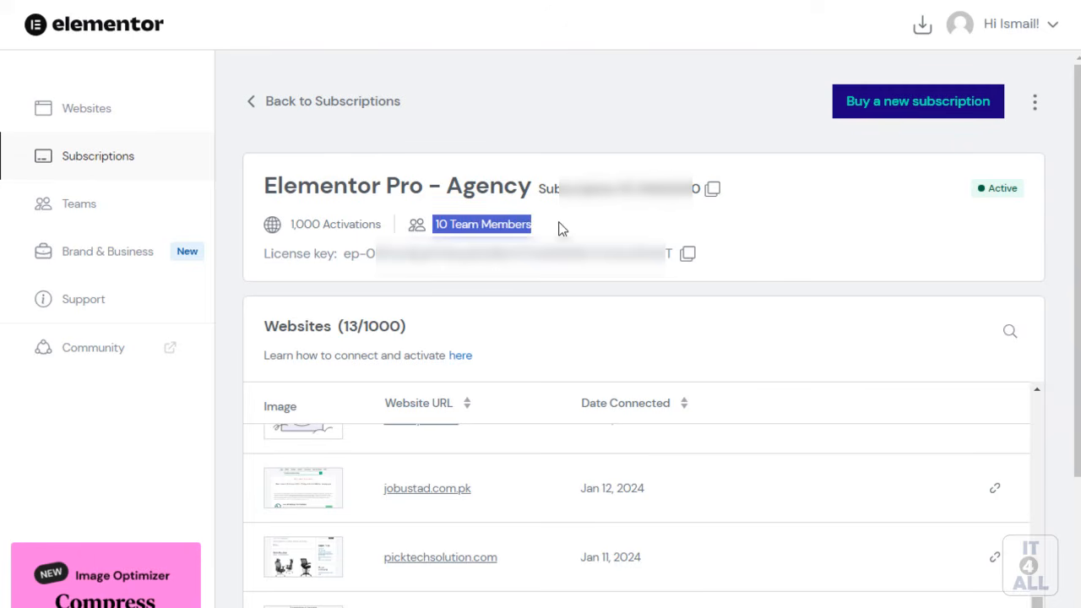
click(498, 225)
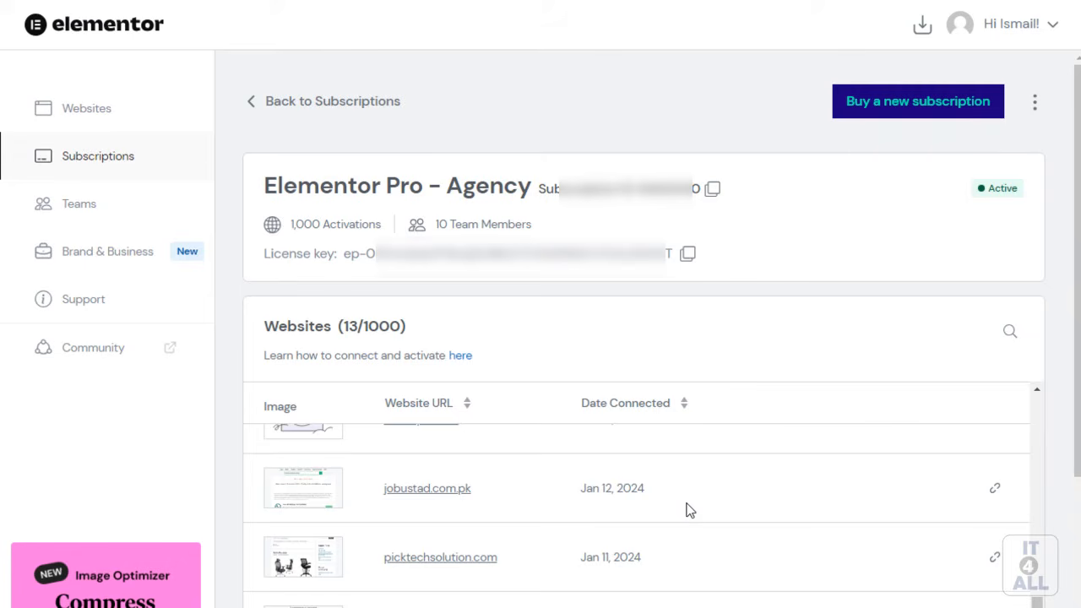
click(922, 32)
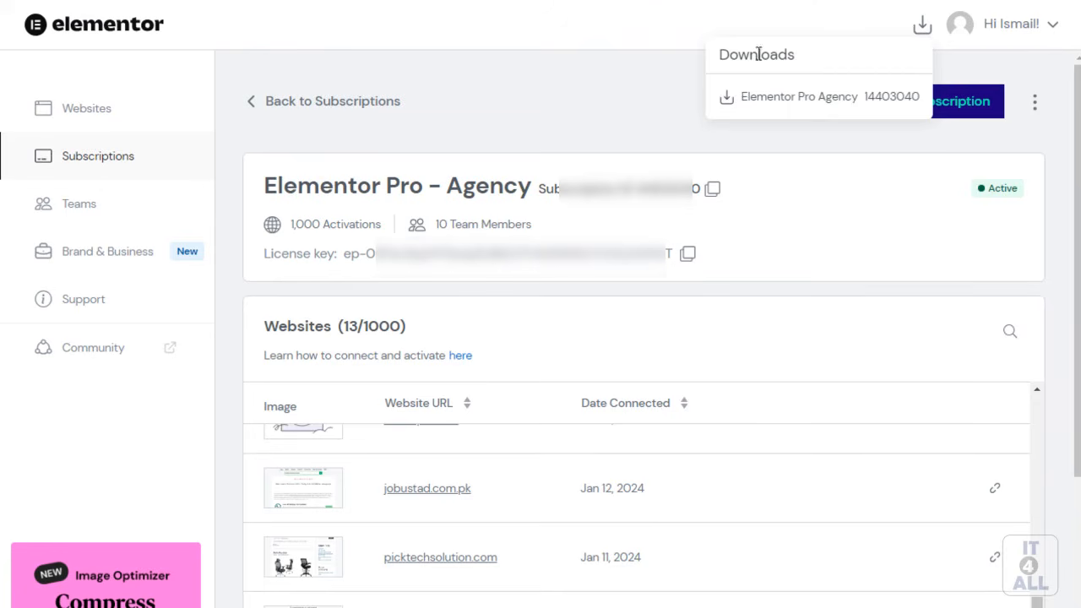
click(848, 103)
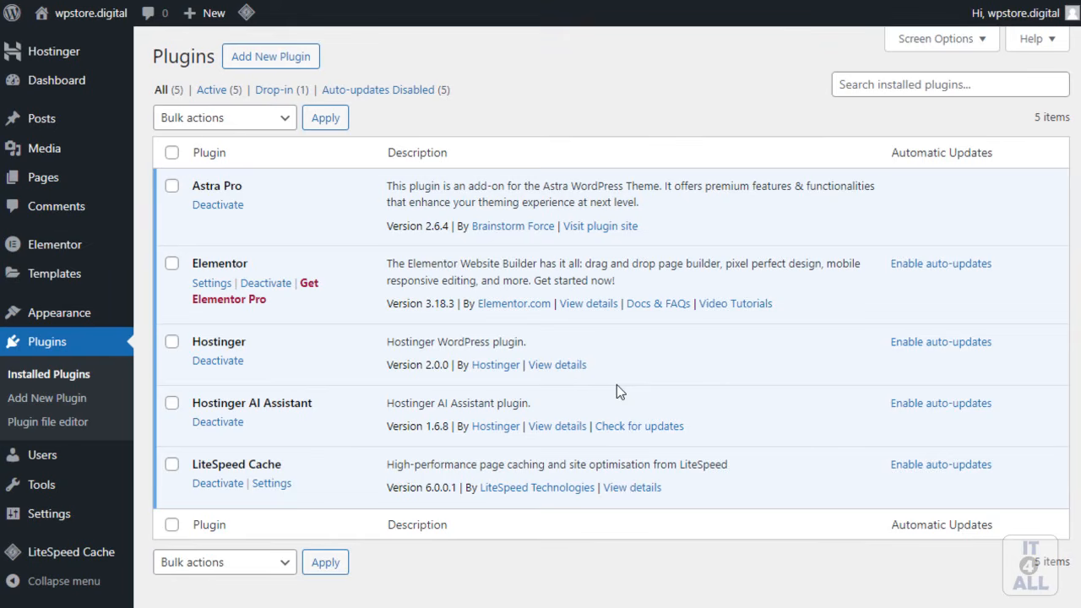
Step: Choose the elementor-pro zip from Downloads in Add New Plugin's Upload Plugin area
click(268, 56)
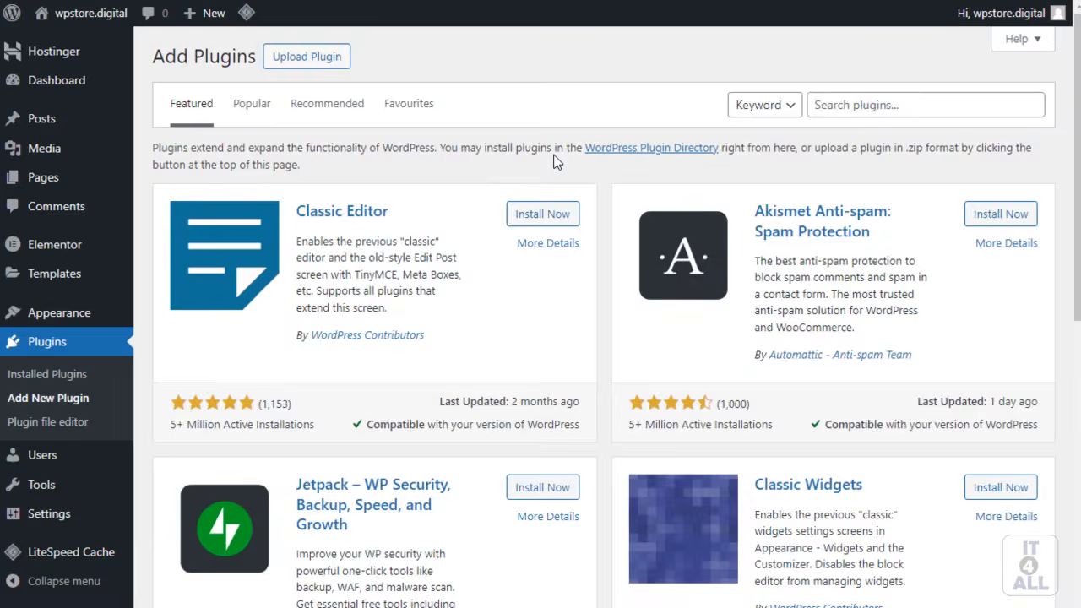
click(339, 68)
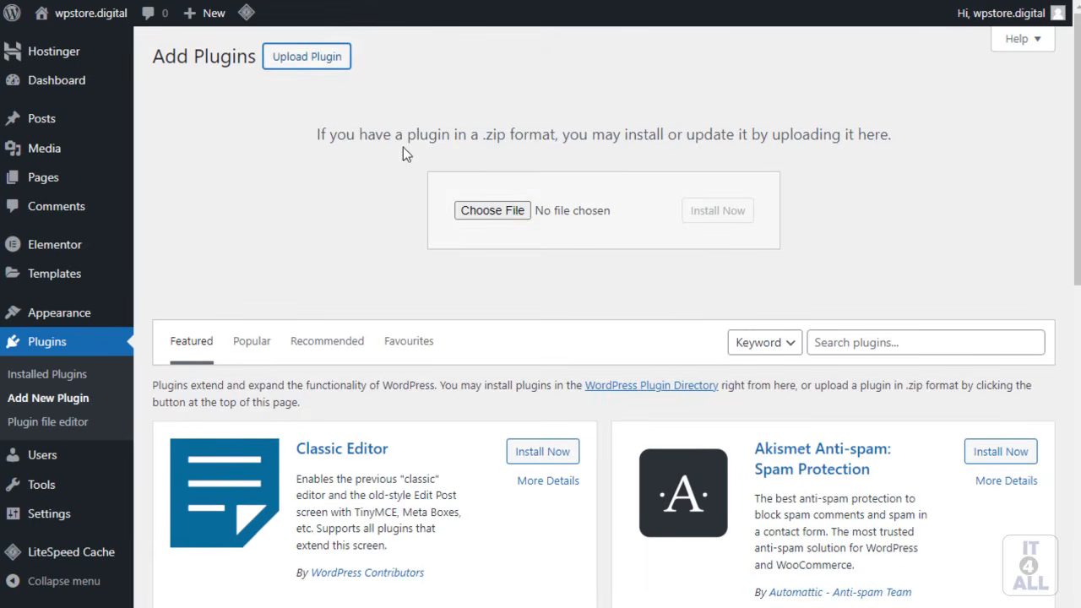
click(511, 210)
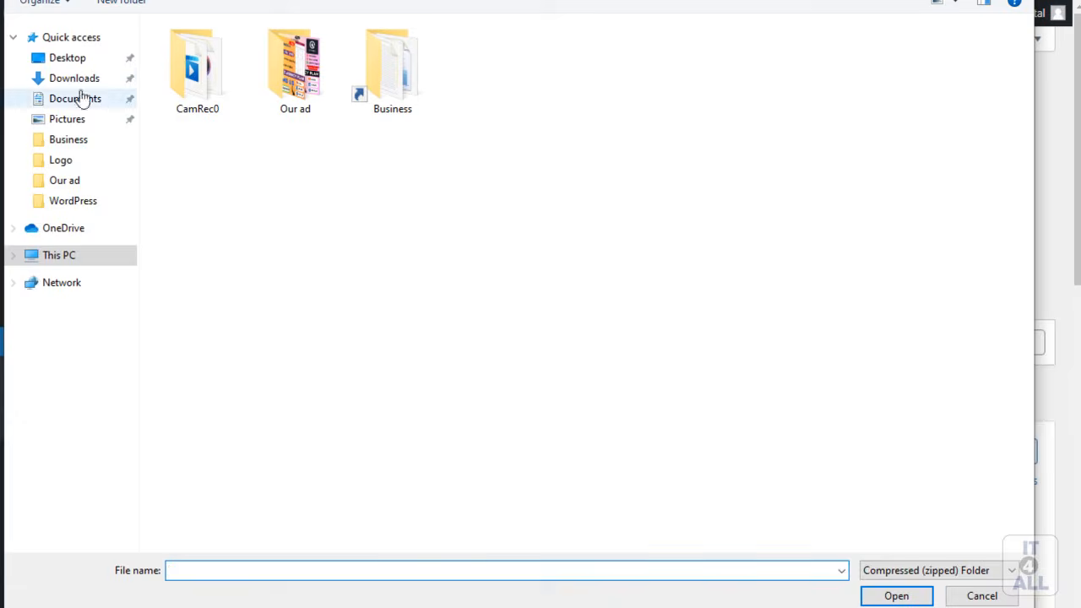
click(75, 78)
click(205, 93)
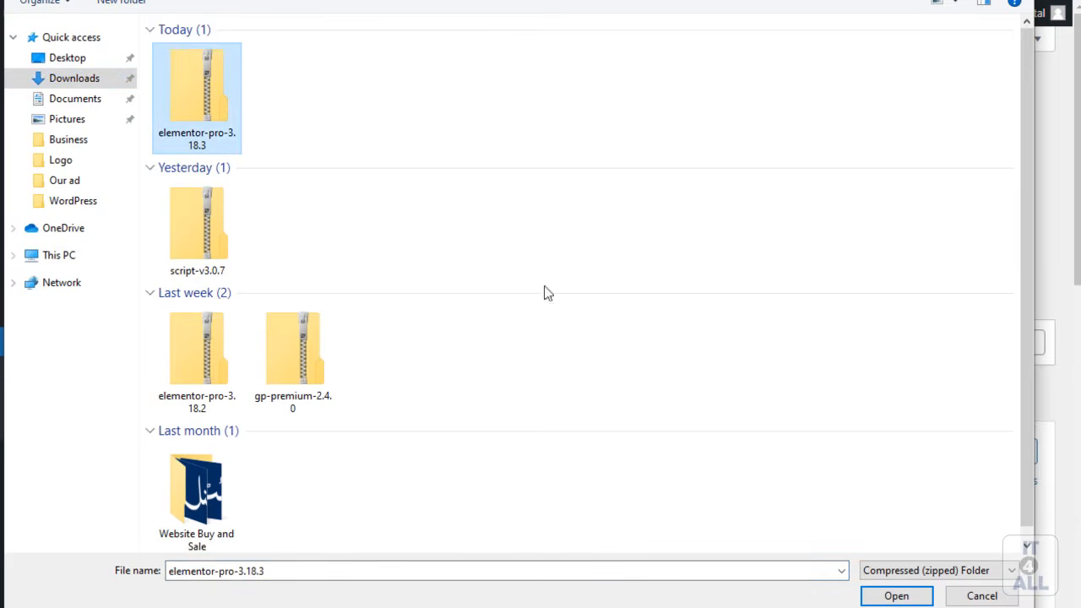
click(896, 595)
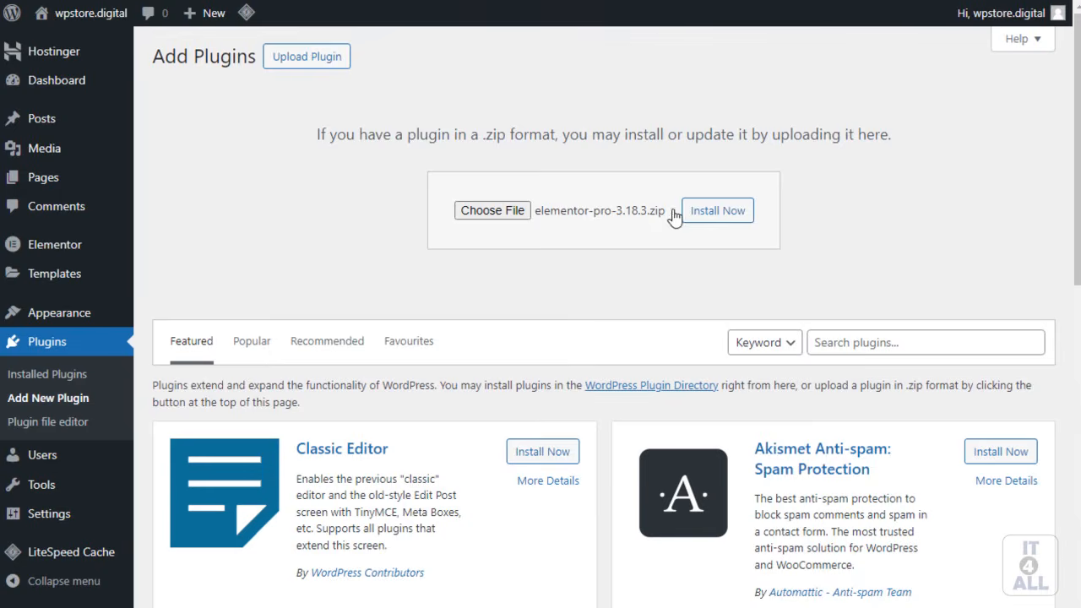
Step: Install the uploaded Elementor Pro zip and activate the plugin
click(729, 217)
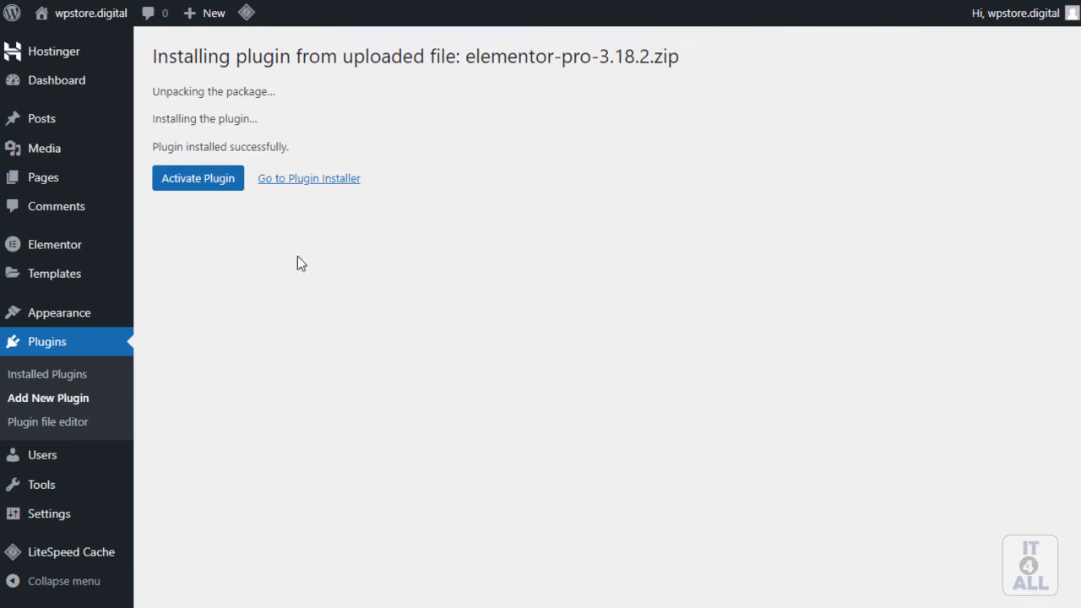
drag(151, 61, 205, 62)
click(258, 63)
click(211, 193)
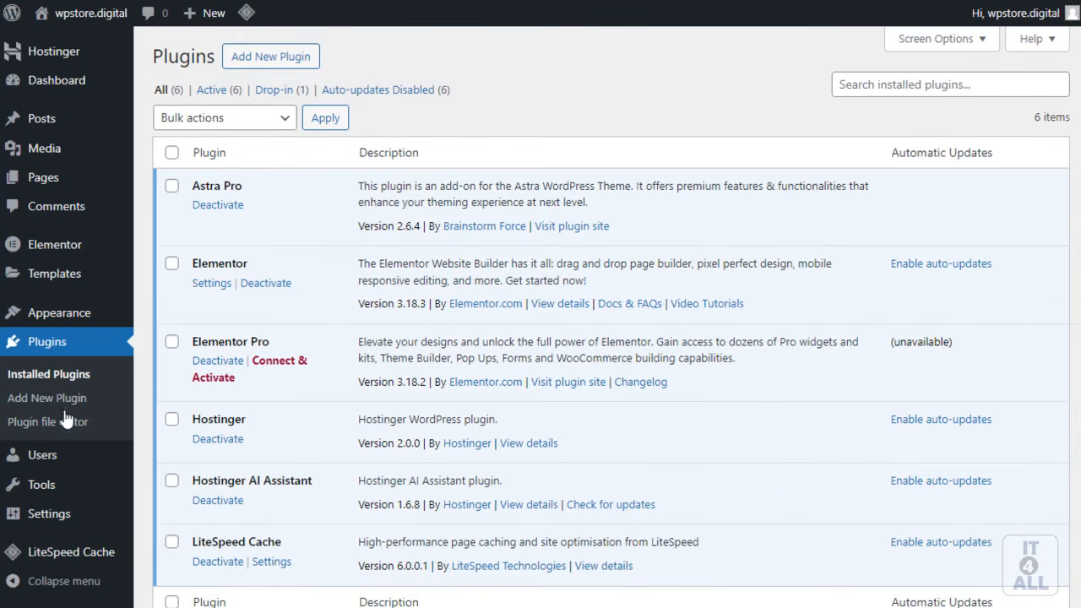
Step: Open Elementor's License page, try Connect & Activate, and select the manual-mode address
mouse_move(53, 244)
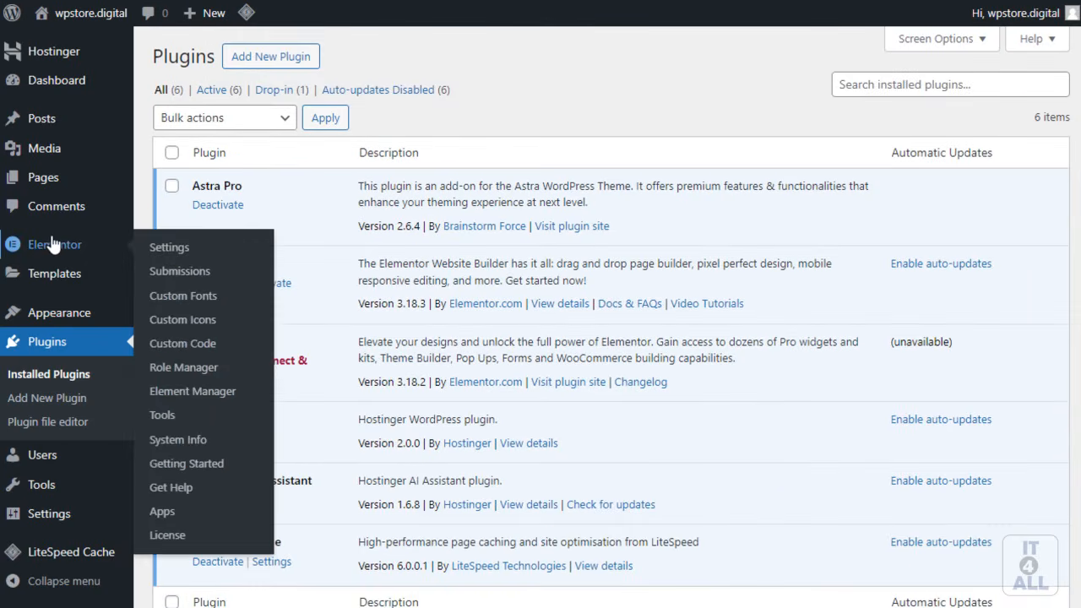
click(167, 535)
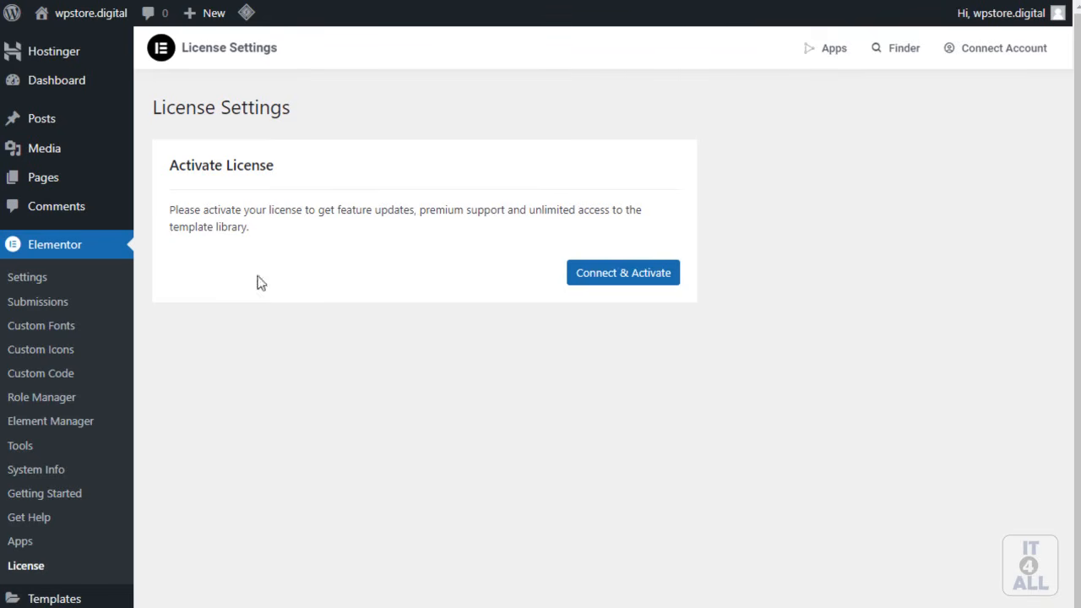
drag(158, 166, 276, 161)
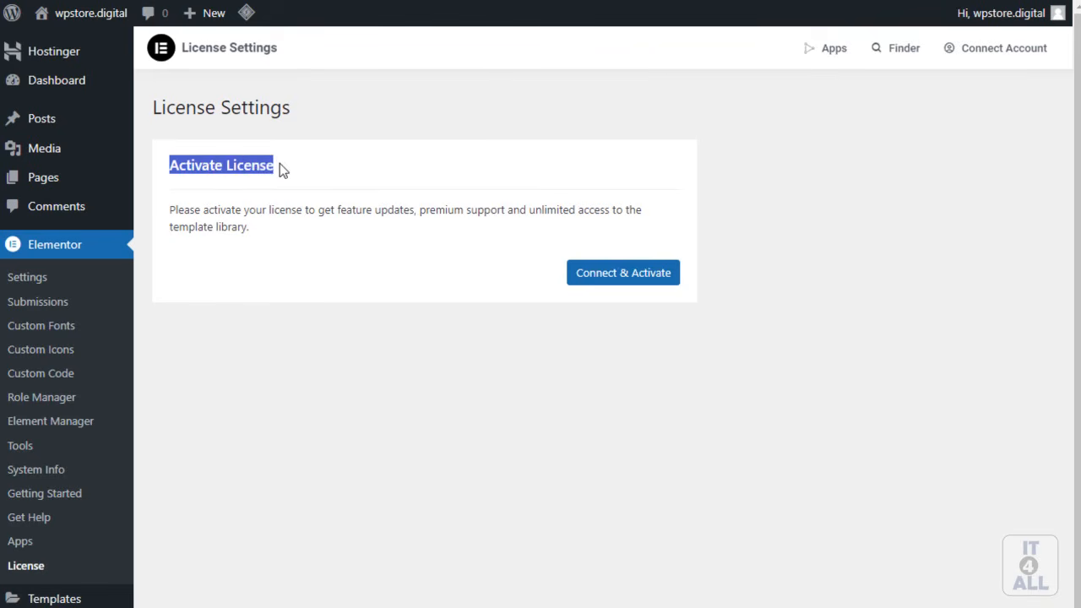
click(627, 280)
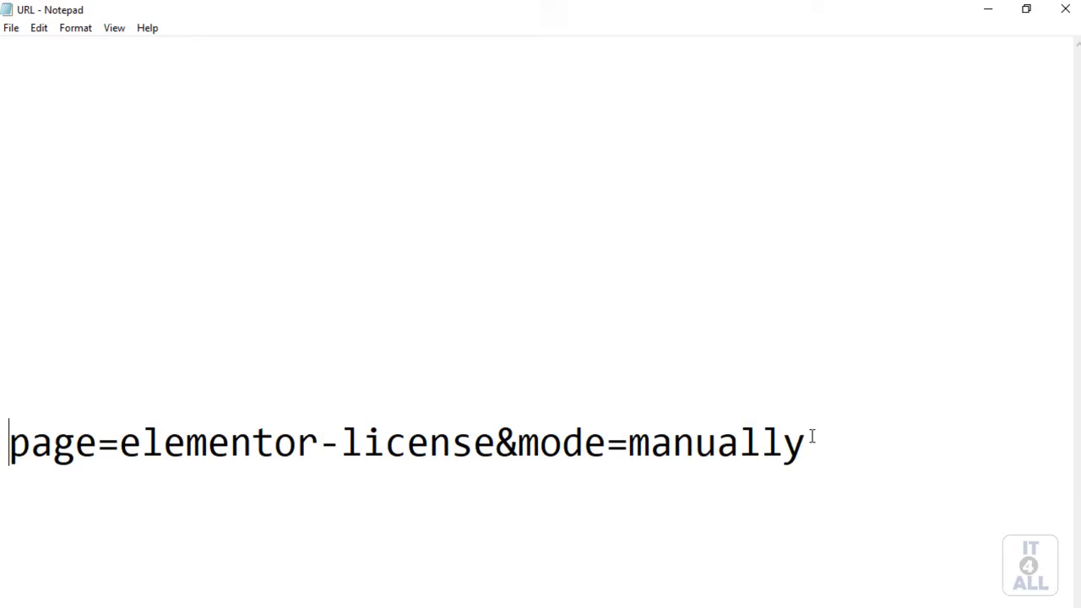
drag(808, 437, 5, 460)
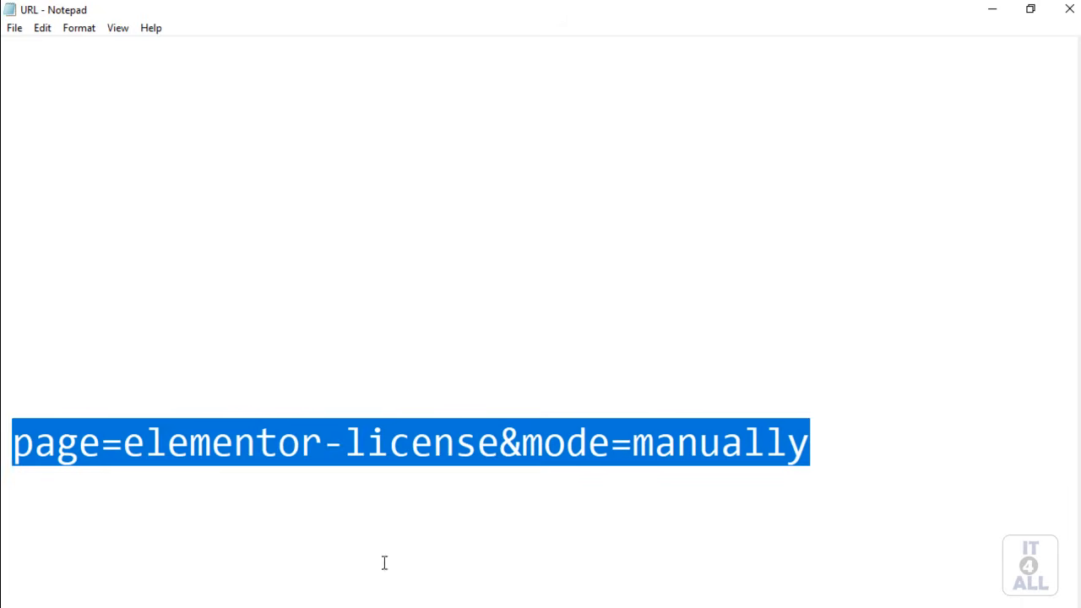
Step: Copy the line page=elementor-license&mode=manually from the Notepad file URL
right_click(301, 443)
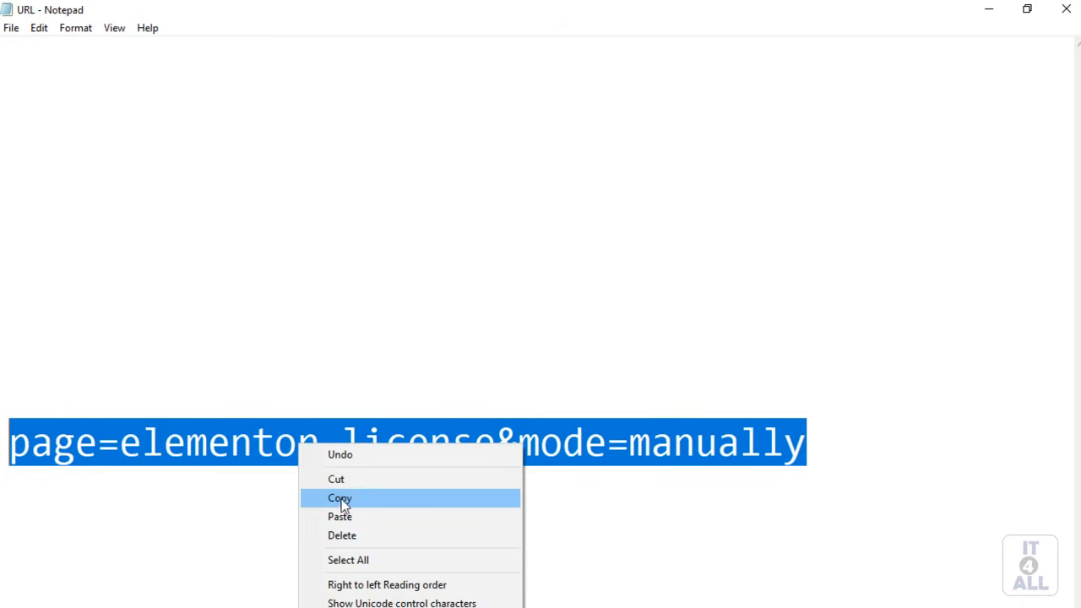
click(340, 500)
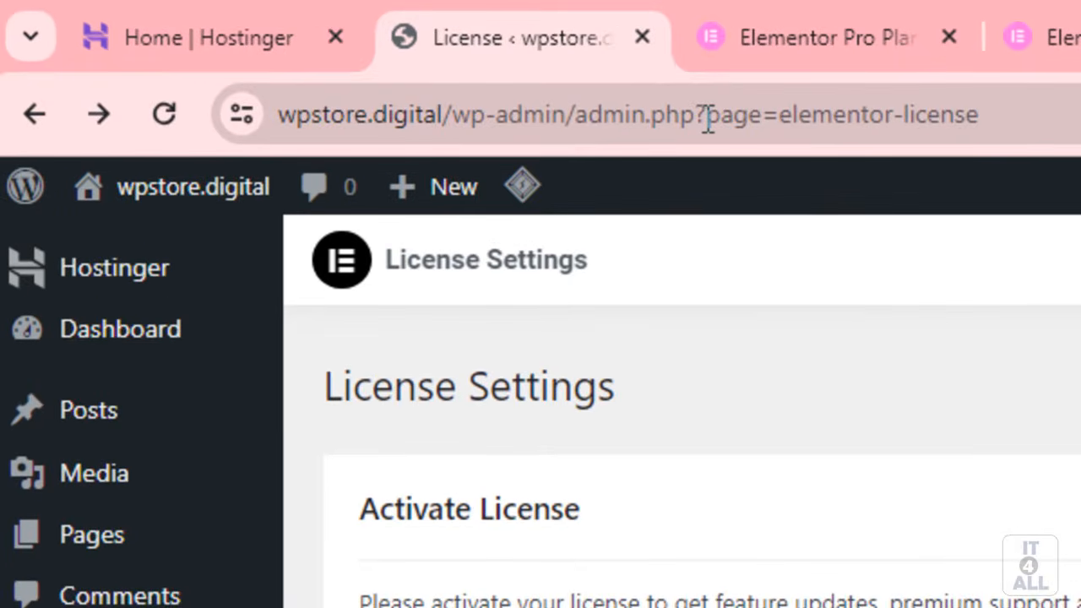
Step: Replace the address's page parameter with page=elementor-license&mode=manually and load the Activate Manually page
drag(708, 121, 1076, 146)
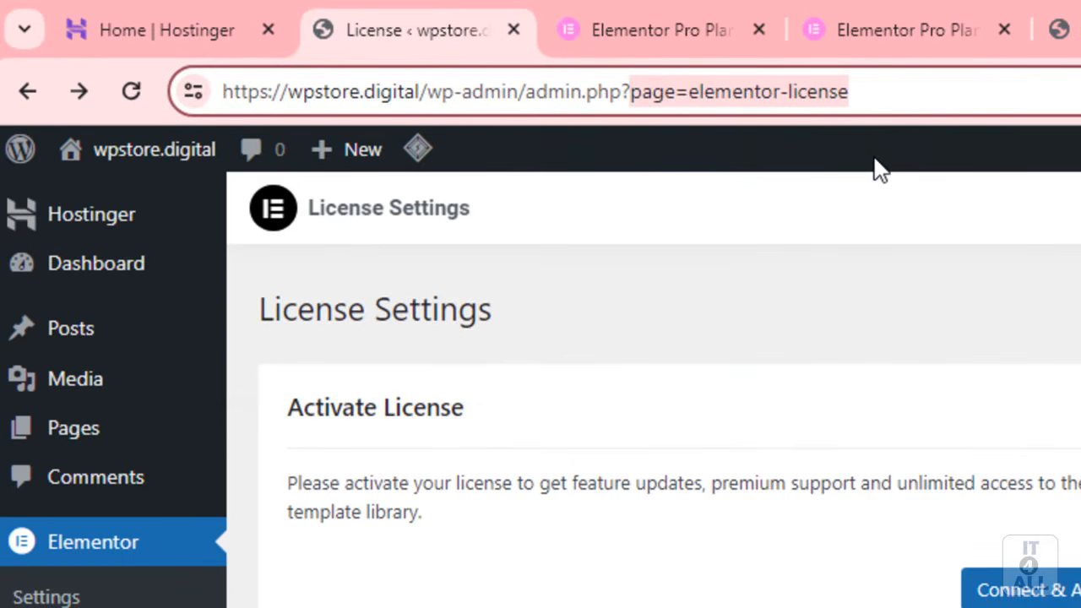
key(BackSpace)
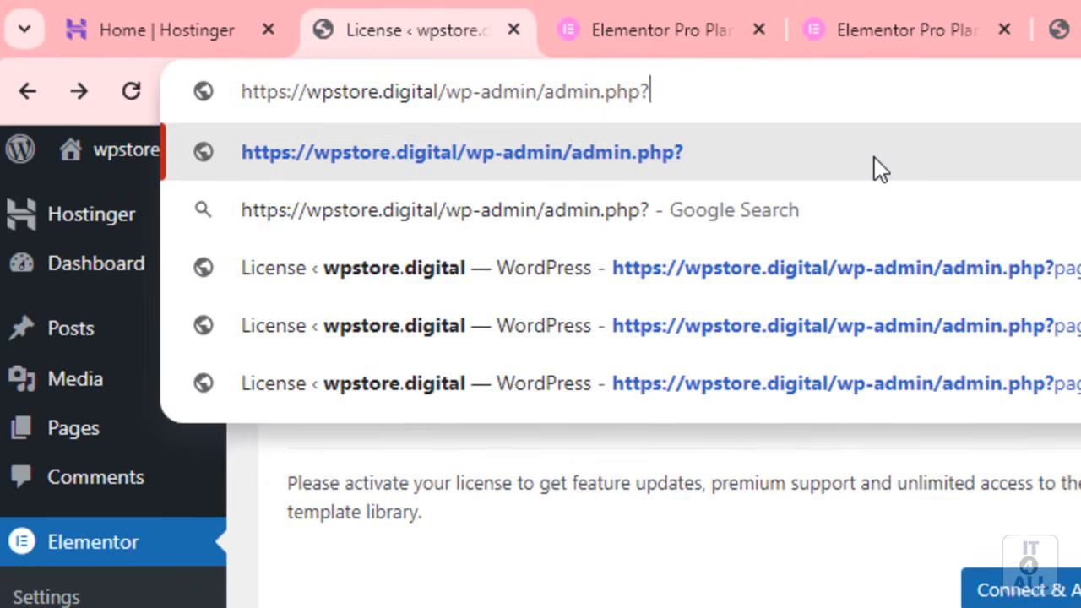
key(ctrl+v)
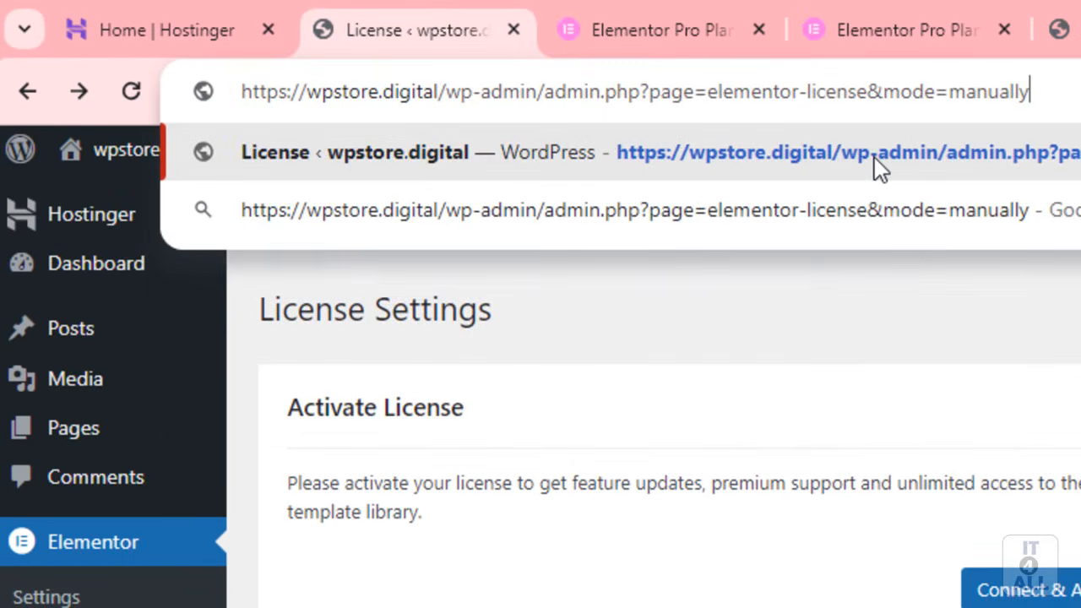
click(845, 157)
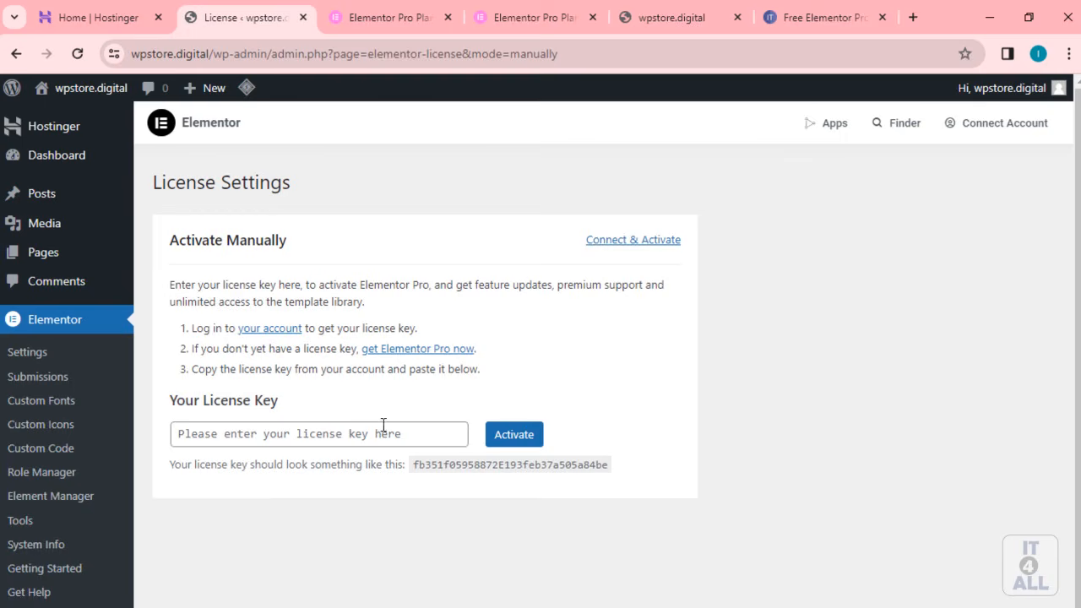
Step: Copy the Elementor Pro license key from the subscription page, noting 13 connected websites
key(F11)
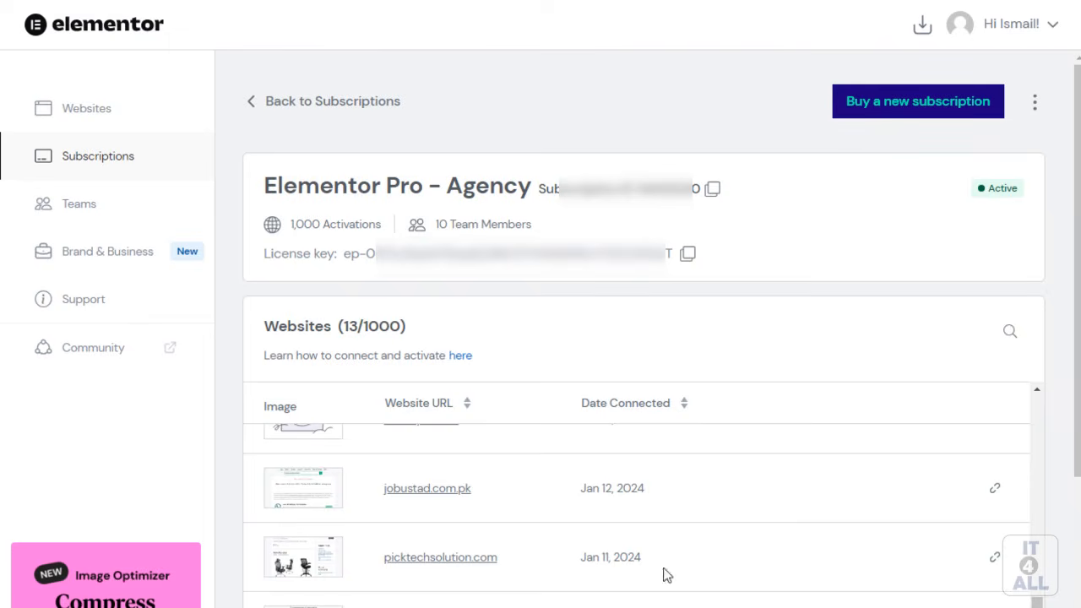
drag(410, 254, 591, 255)
click(687, 254)
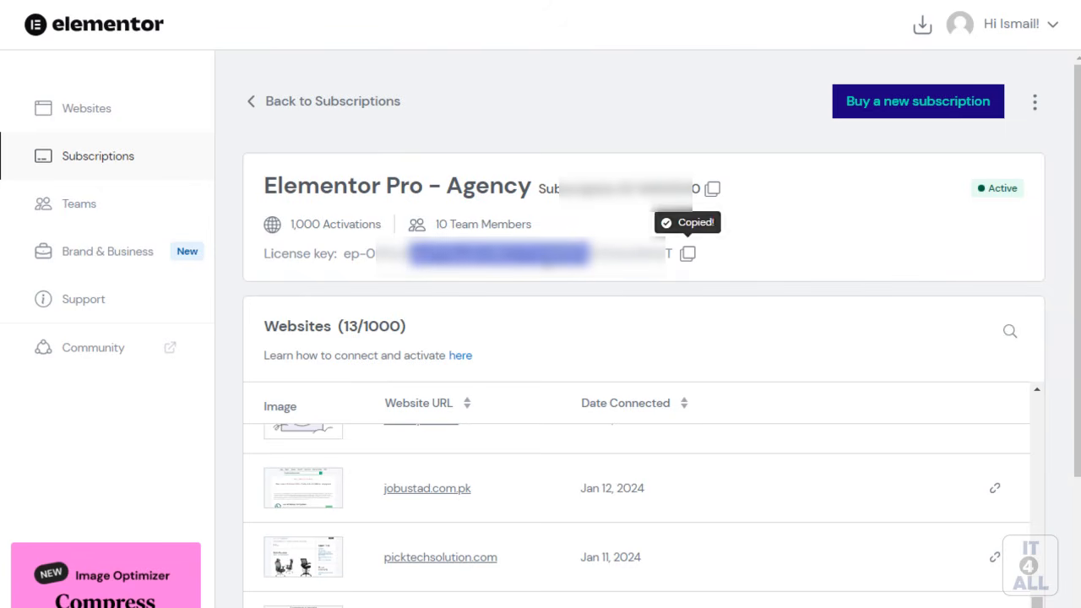
double_click(349, 326)
drag(338, 326, 367, 326)
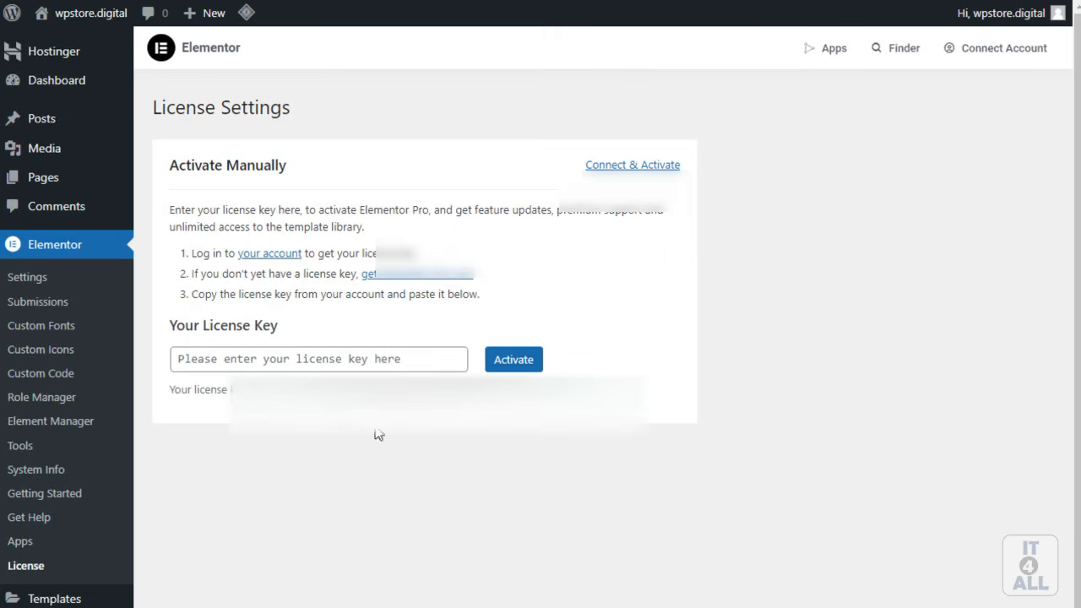
Step: Paste the key into Your License Key and activate it, confirming the status reads Active
click(254, 359)
key(ctrl+v)
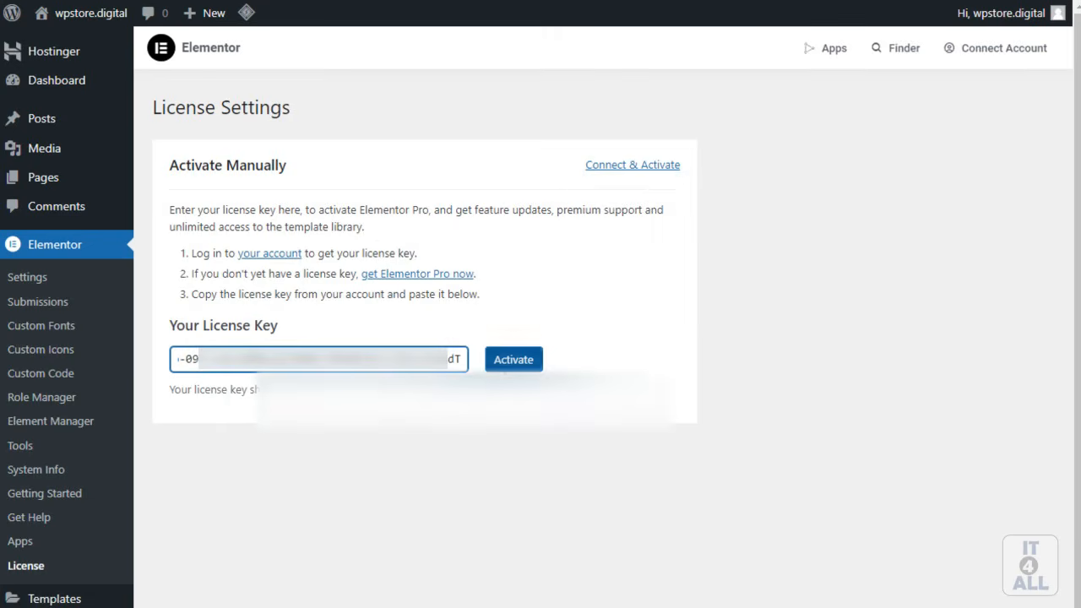
click(515, 361)
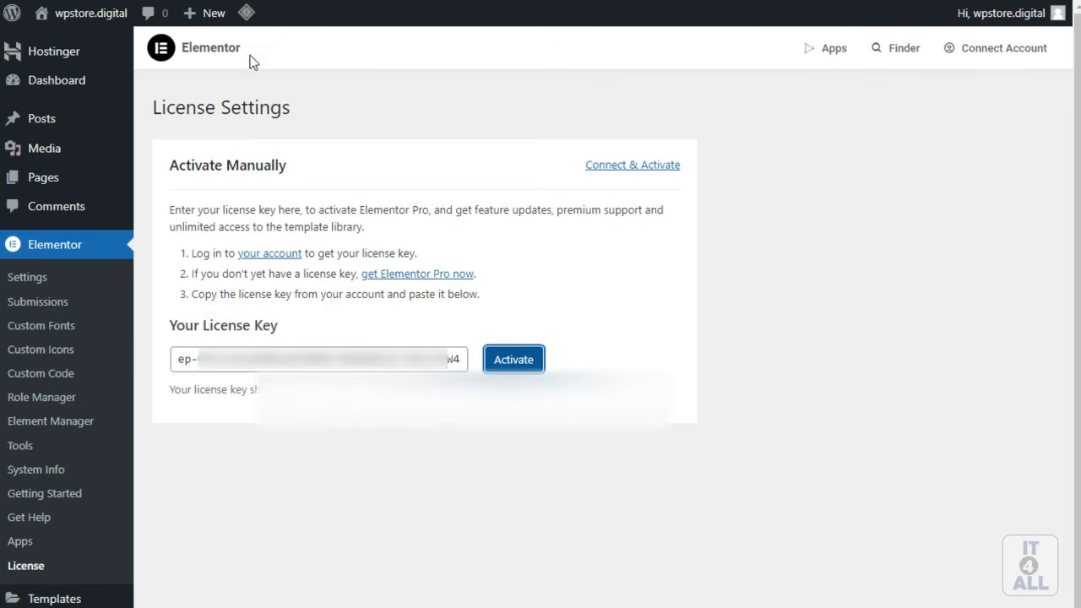
drag(216, 171, 271, 177)
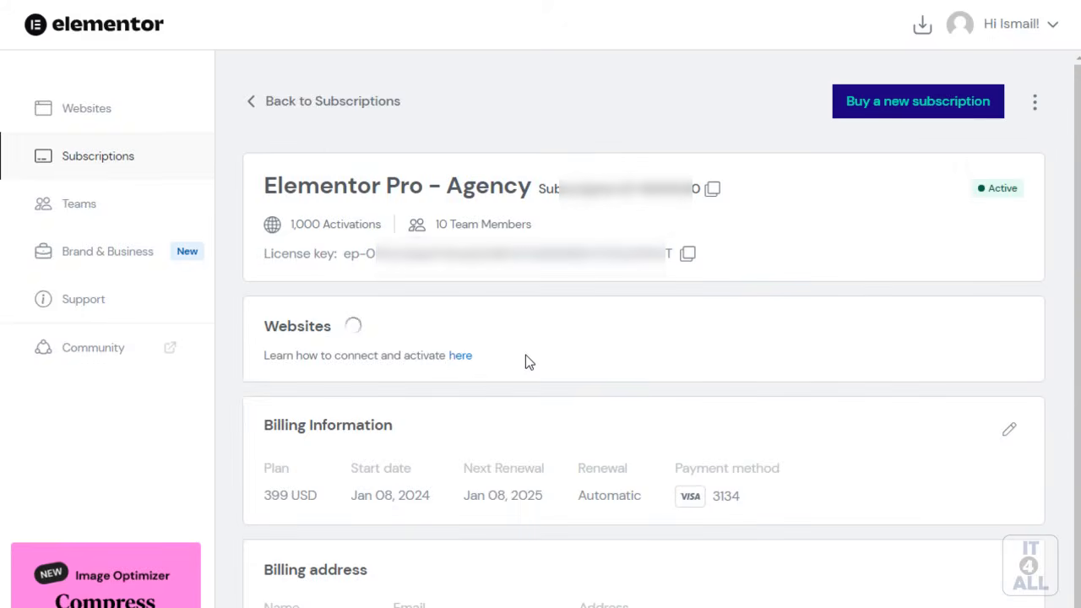
Step: Check that Websites now reads 14/1000 with wpstore.digital listed, connected Jan 19, 2024
drag(296, 325, 359, 322)
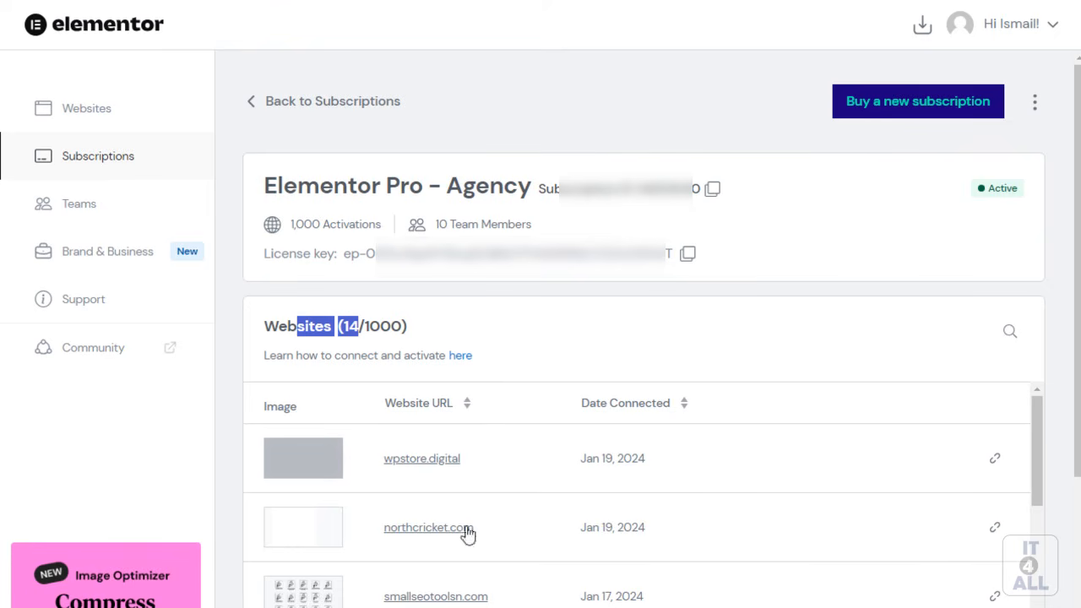
drag(339, 325, 361, 326)
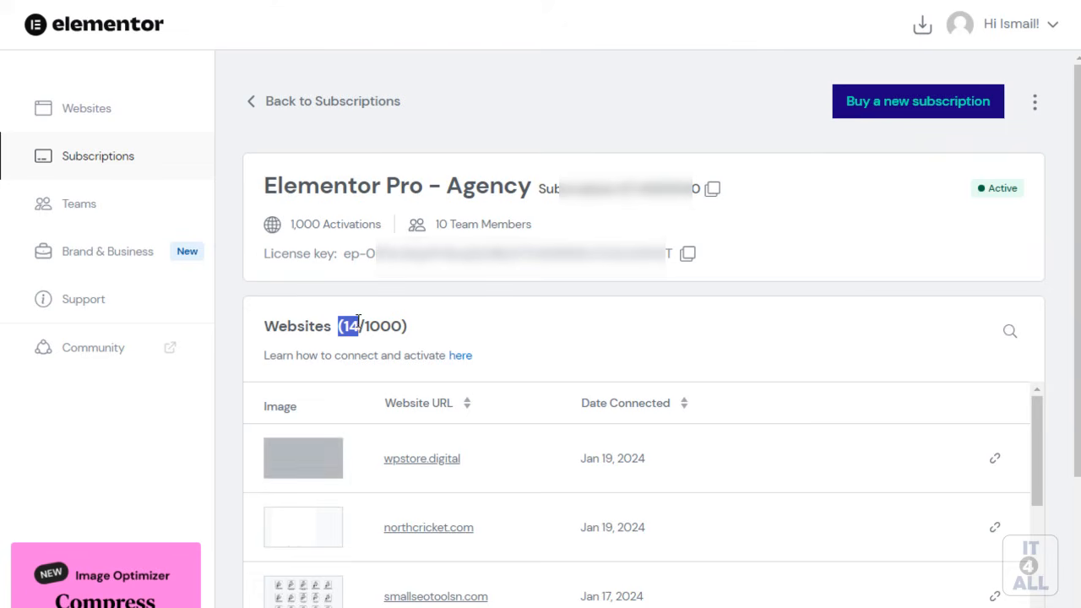
drag(369, 458, 489, 460)
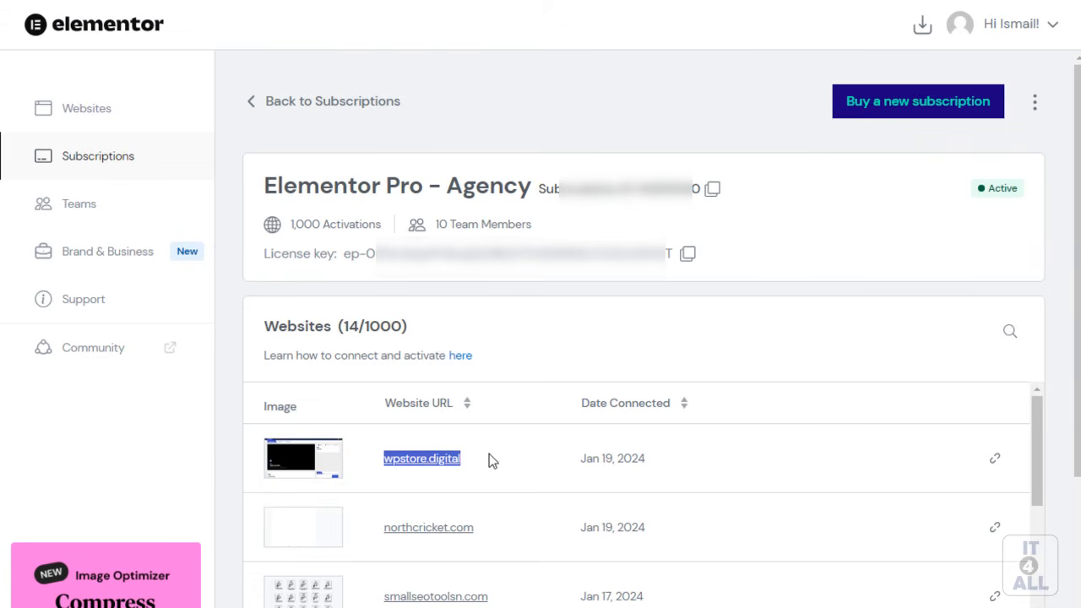